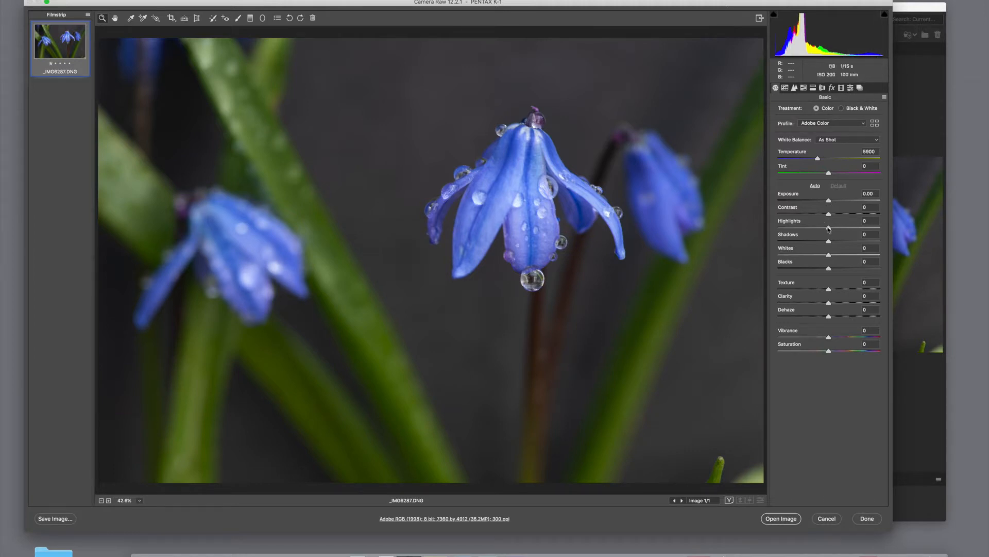
Set the photo's exposure to +0.05 and lower its highlights to -100
{"action": "left_click_drag", "start_coordinate": [829, 229], "coordinate": [826, 229]}
{"action": "left_click_drag", "start_coordinate": [829, 202], "coordinate": [830, 202]}
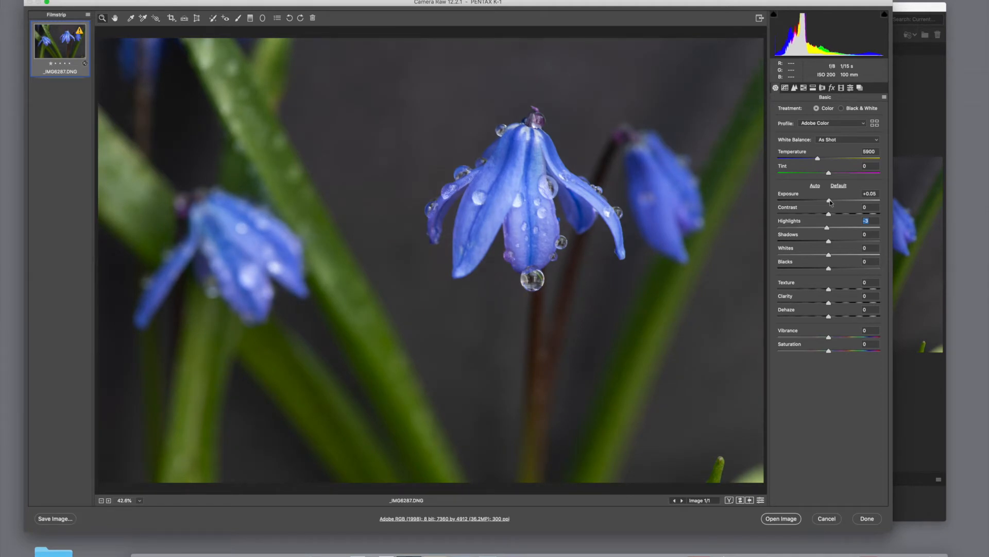
{"action": "left_click", "coordinate": [830, 202], "text": "alt"}
{"action": "left_click", "coordinate": [829, 201]}
{"action": "left_click_drag", "start_coordinate": [828, 229], "coordinate": [737, 227]}
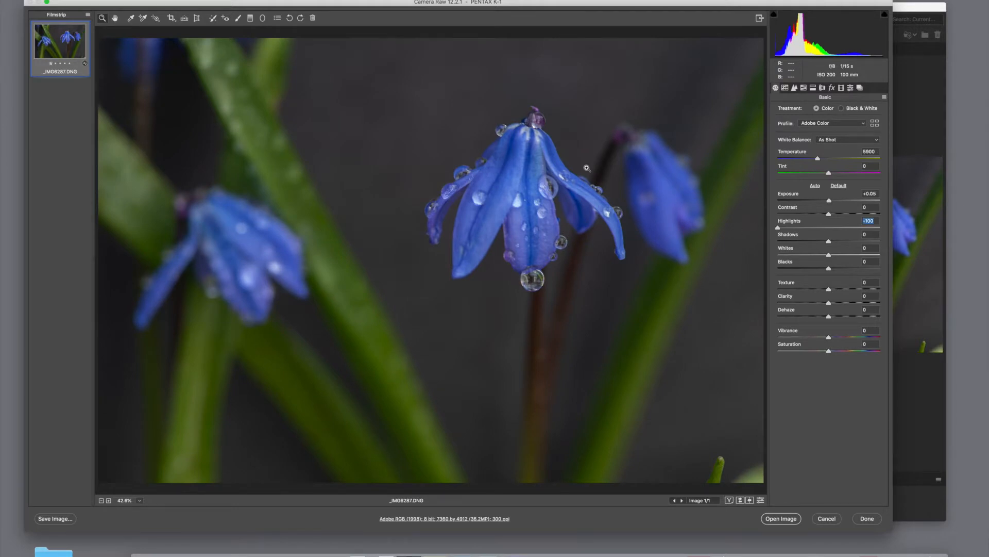
Lower the shadows to -100 and raise the exposure to +0.10
{"action": "key", "text": "alt"}
{"action": "left_click", "coordinate": [831, 202], "text": "alt"}
{"action": "left_click", "coordinate": [829, 242]}
{"action": "left_click_drag", "start_coordinate": [827, 245], "coordinate": [771, 240]}
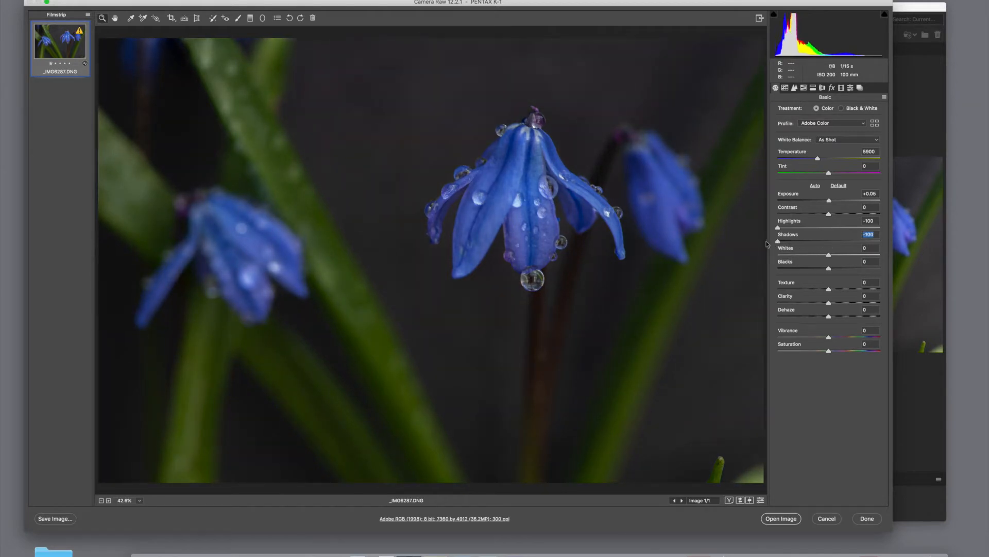
{"action": "left_click_drag", "start_coordinate": [829, 201], "coordinate": [829, 201]}
{"action": "left_click", "coordinate": [829, 201]}
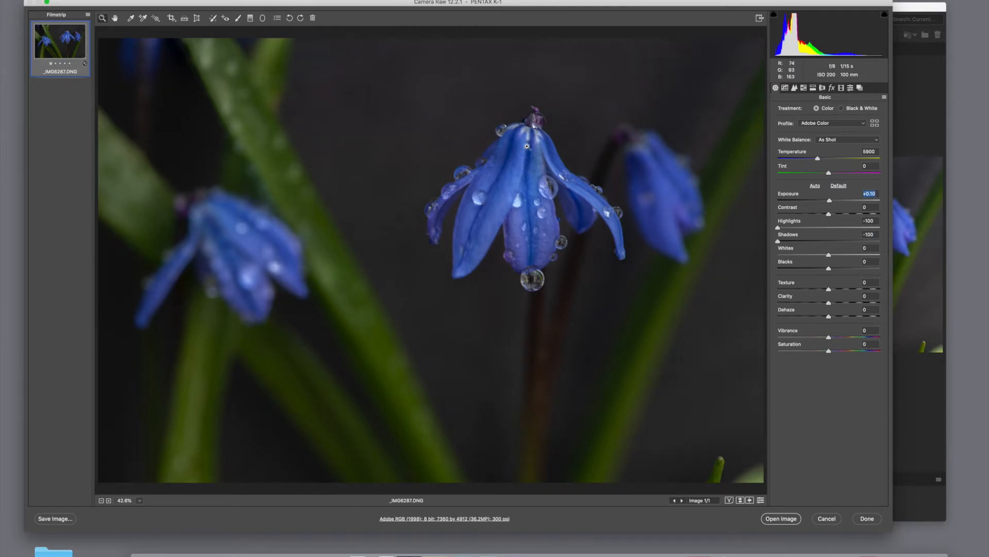
Raise the whites to +30, using the clipping preview to judge the brightest spots on the flower
{"action": "left_click", "coordinate": [830, 256]}
{"action": "left_click_drag", "start_coordinate": [831, 257], "coordinate": [832, 256]}
{"action": "left_click_drag", "start_coordinate": [834, 257], "coordinate": [836, 257]}
{"action": "left_click", "coordinate": [835, 257], "text": "alt"}
{"action": "left_click_drag", "start_coordinate": [836, 256], "coordinate": [840, 257]}
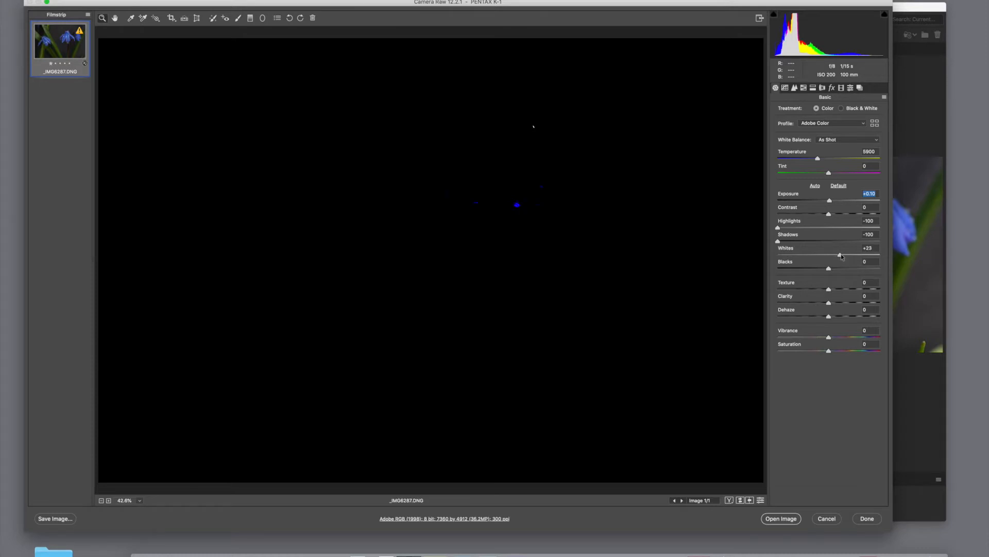
{"action": "left_click_drag", "start_coordinate": [842, 256], "coordinate": [842, 256]}
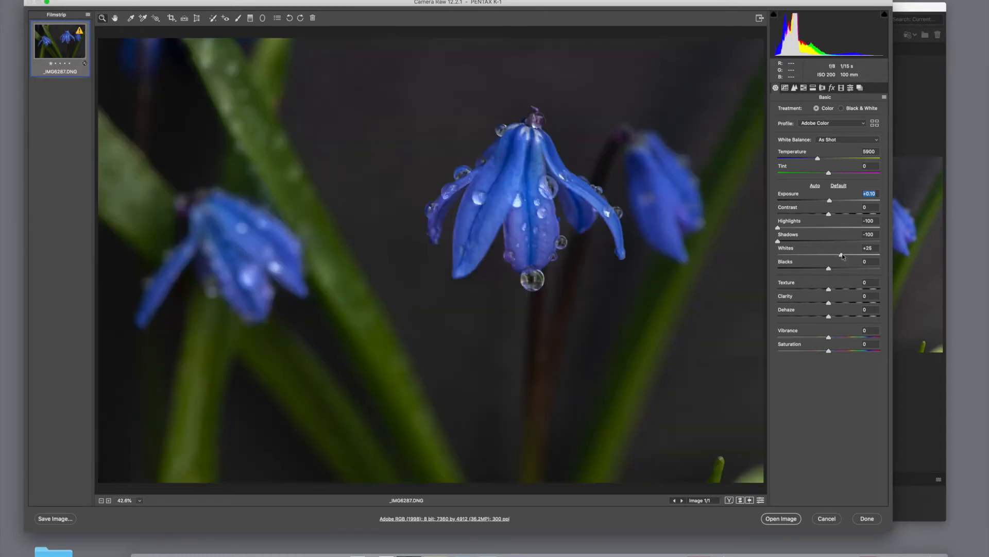
{"action": "left_click_drag", "start_coordinate": [843, 256], "coordinate": [846, 256]}
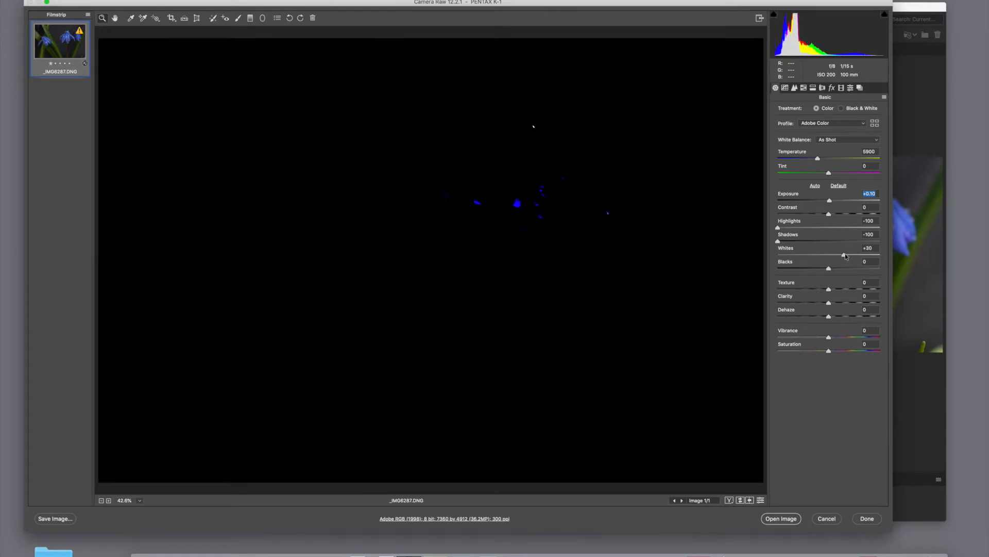
{"action": "left_click_drag", "start_coordinate": [846, 256], "coordinate": [846, 256]}
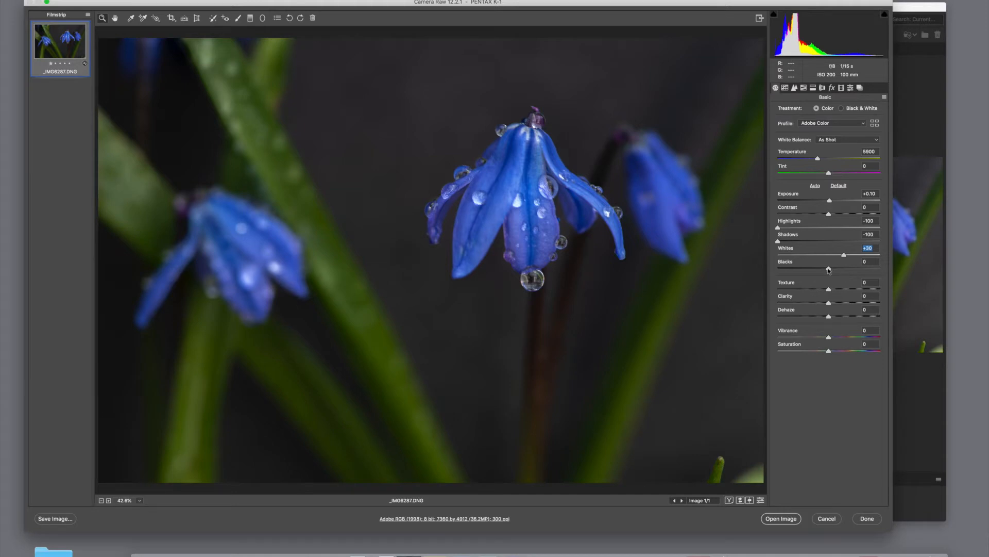
Lower the blacks to -43, using the clipping preview to judge the darkest areas
{"action": "left_click_drag", "start_coordinate": [829, 270], "coordinate": [812, 271]}
{"action": "key", "text": "alt"}
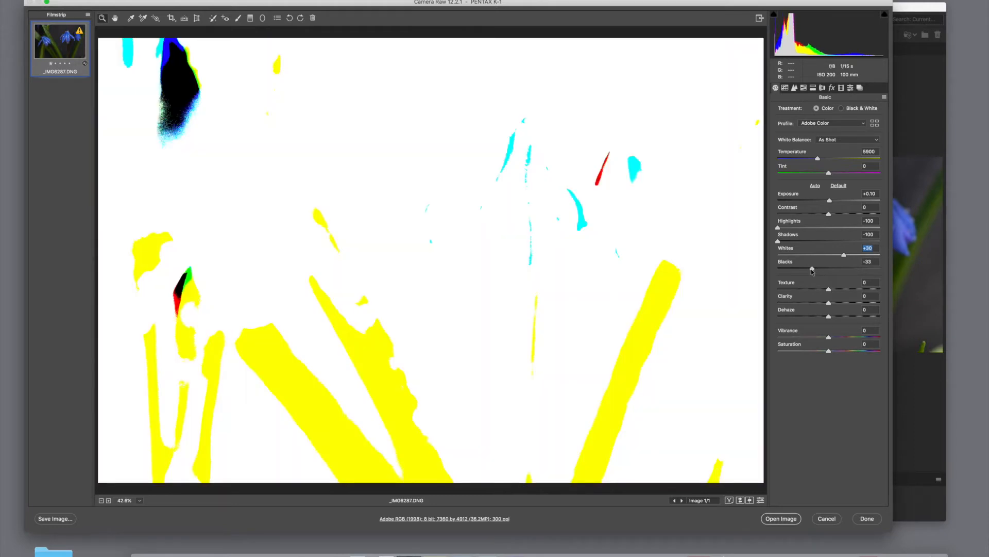
{"action": "left_click_drag", "start_coordinate": [812, 271], "coordinate": [804, 272]}
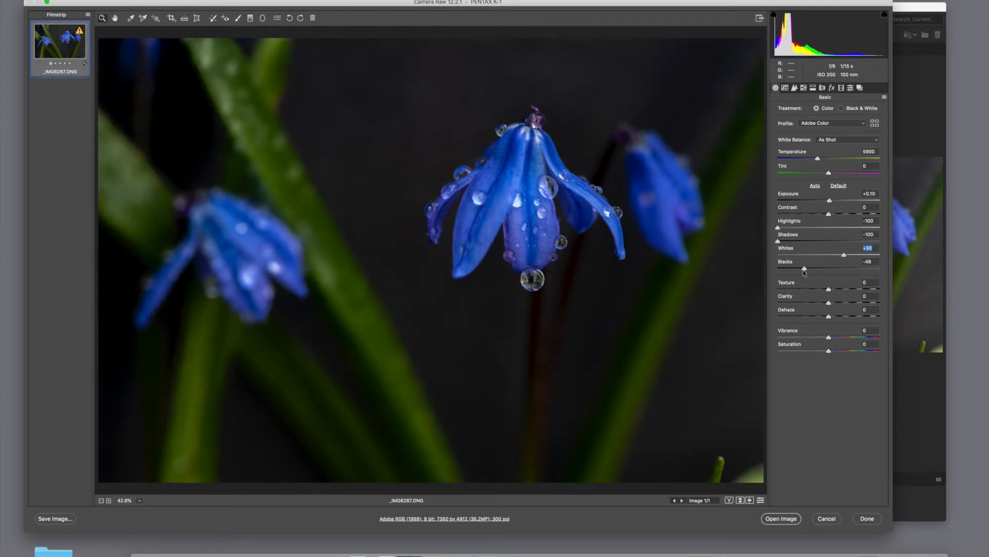
{"action": "left_click_drag", "start_coordinate": [805, 272], "coordinate": [801, 271]}
{"action": "left_click_drag", "start_coordinate": [801, 271], "coordinate": [864, 289]}
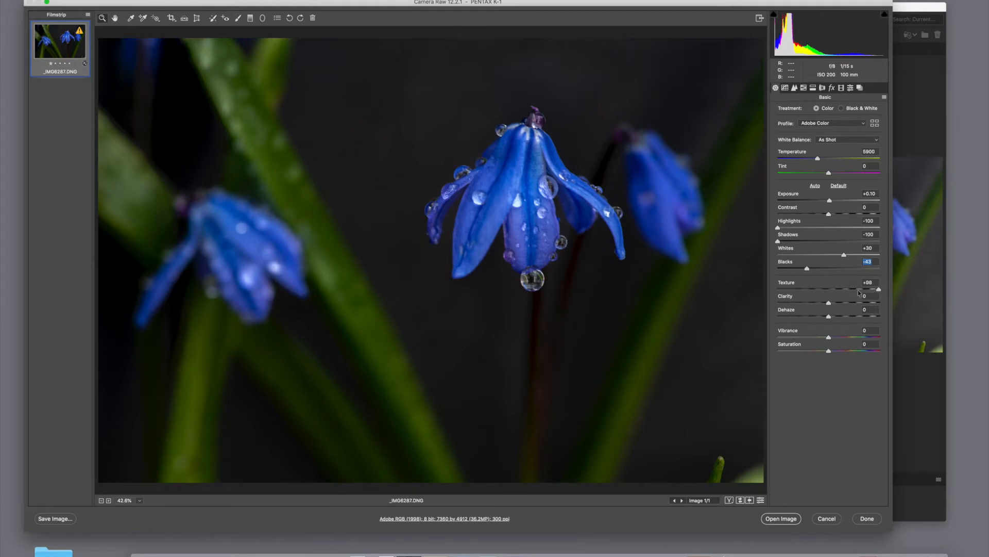
Set the texture to +7 and the clarity to +3
{"action": "left_click_drag", "start_coordinate": [855, 292], "coordinate": [834, 292]}
{"action": "left_click_drag", "start_coordinate": [828, 302], "coordinate": [869, 303]}
{"action": "left_click_drag", "start_coordinate": [933, 307], "coordinate": [830, 307]}
{"action": "left_click_drag", "start_coordinate": [829, 305], "coordinate": [832, 290]}
Try both extremes of the dehaze setting and settle on +8
{"action": "left_click_drag", "start_coordinate": [830, 294], "coordinate": [758, 315]}
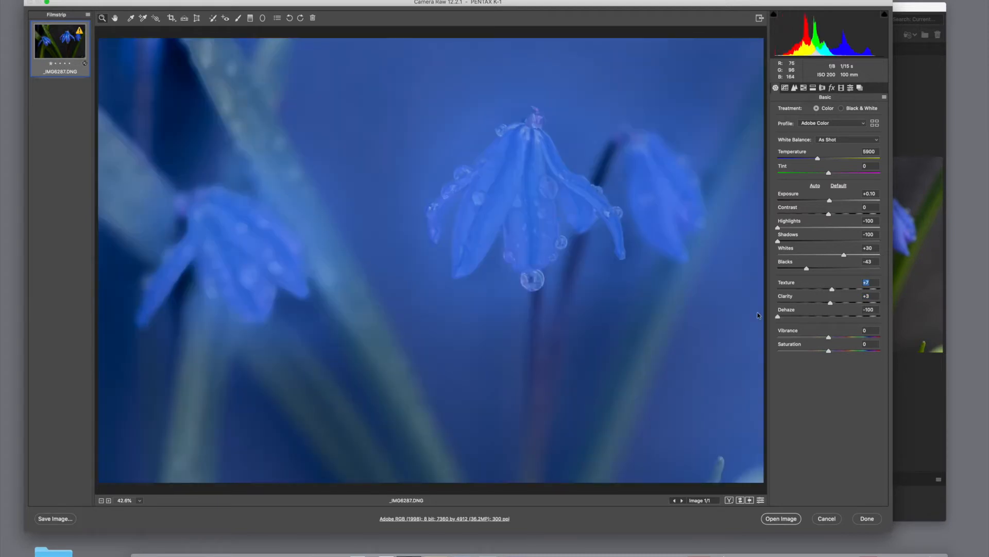
{"action": "left_click_drag", "start_coordinate": [758, 316], "coordinate": [885, 318]}
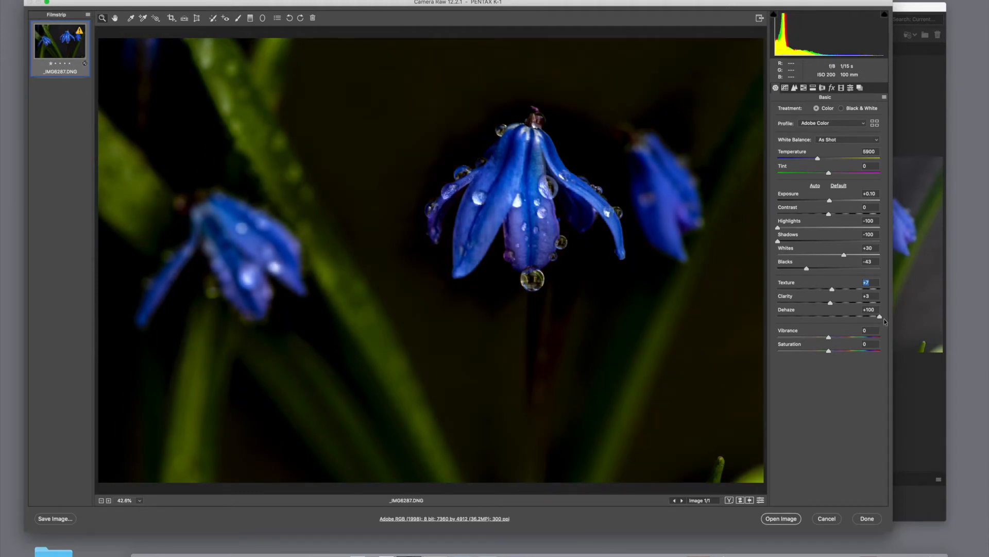
{"action": "left_click_drag", "start_coordinate": [866, 320], "coordinate": [833, 321]}
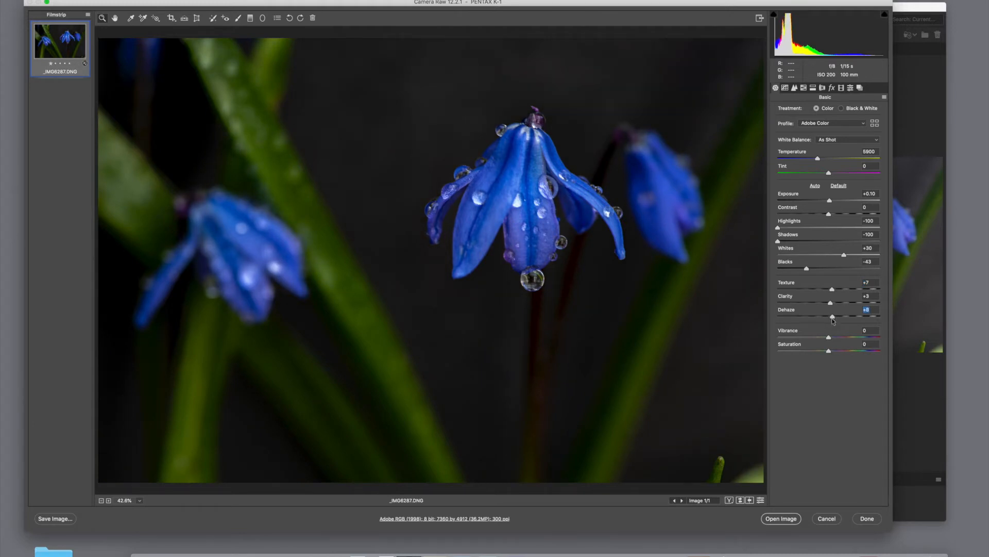
Increase the vibrance to +4 and the saturation to +6
{"action": "left_click_drag", "start_coordinate": [830, 340], "coordinate": [832, 340]}
{"action": "key", "text": "alt"}
{"action": "mouse_move", "coordinate": [834, 352]}
{"action": "left_mouse_down"}
{"action": "mouse_move", "coordinate": [859, 353]}
{"action": "mouse_move", "coordinate": [834, 352]}
{"action": "left_mouse_up"}
{"action": "left_click", "coordinate": [832, 352]}
Enable chromatic aberration removal in the lens corrections and return to the basic adjustments
{"action": "left_click", "coordinate": [822, 89]}
{"action": "left_click", "coordinate": [794, 127]}
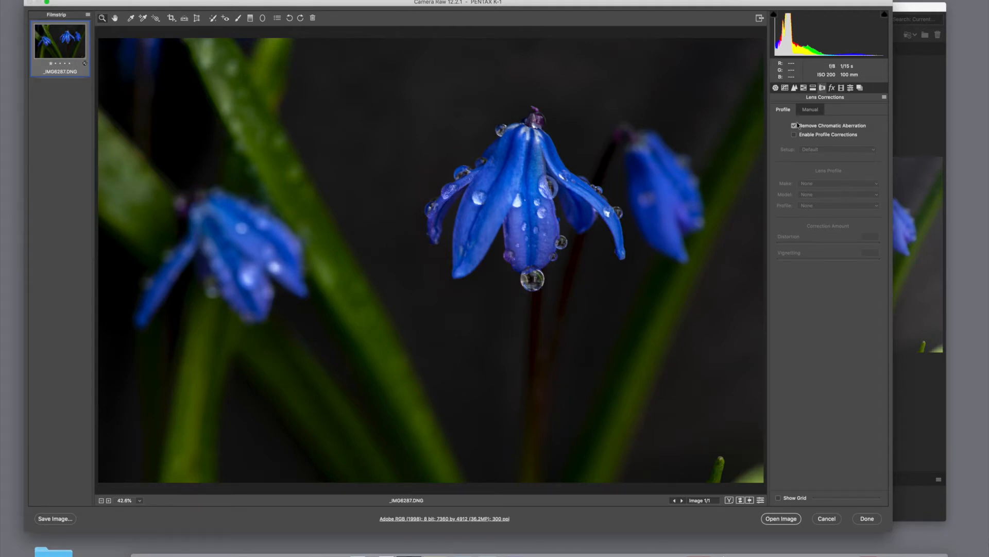
{"action": "left_click", "coordinate": [775, 88]}
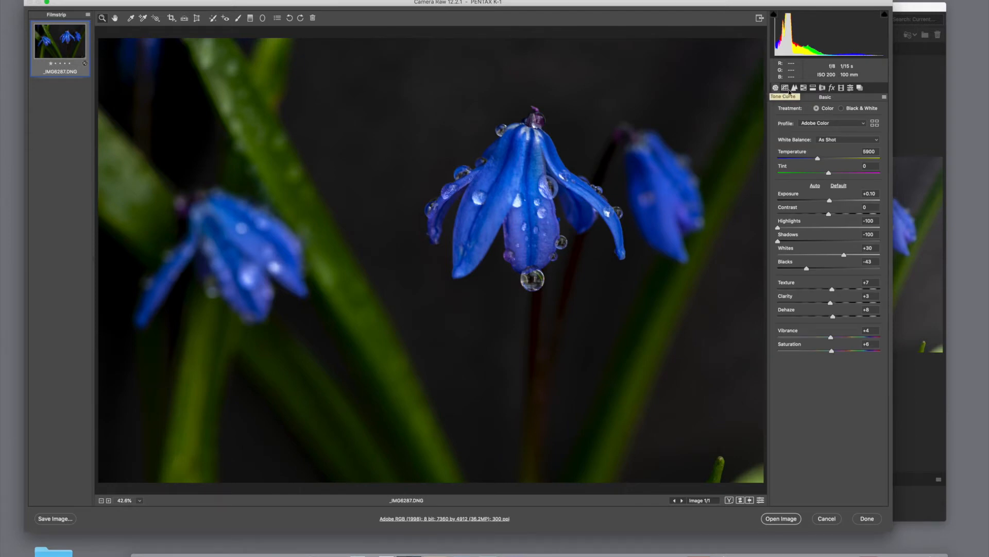
Adjust the hue of the blues in the HSL adjustments and bring up the HSL saturation settings
{"action": "left_click", "coordinate": [804, 88]}
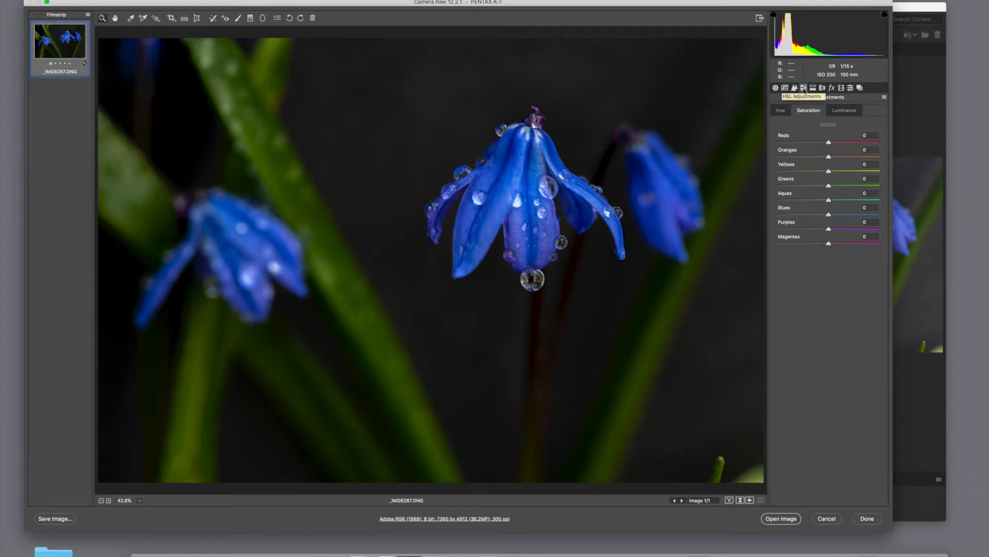
{"action": "left_click", "coordinate": [782, 111]}
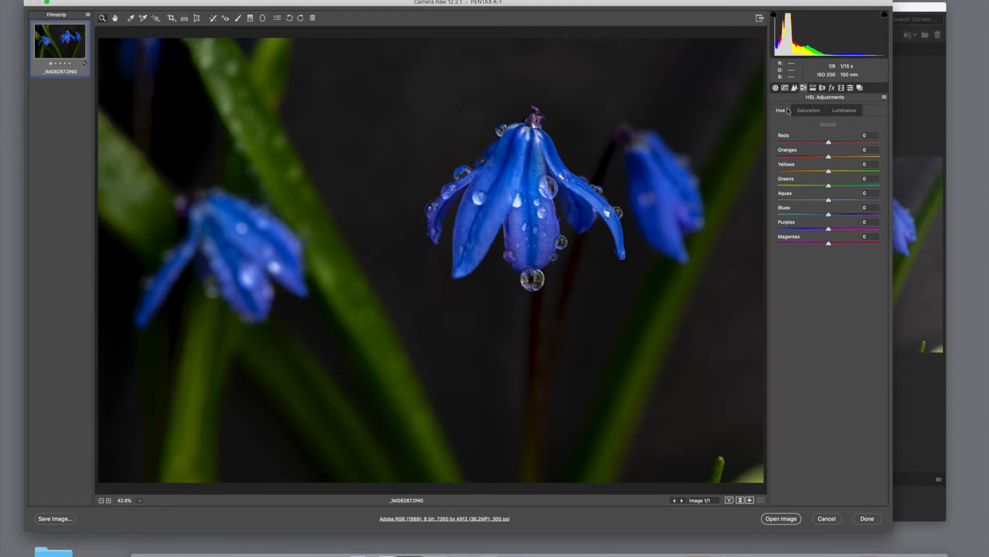
{"action": "left_click_drag", "start_coordinate": [829, 215], "coordinate": [786, 215]}
{"action": "left_click_drag", "start_coordinate": [853, 217], "coordinate": [834, 216]}
{"action": "left_click", "coordinate": [810, 111]}
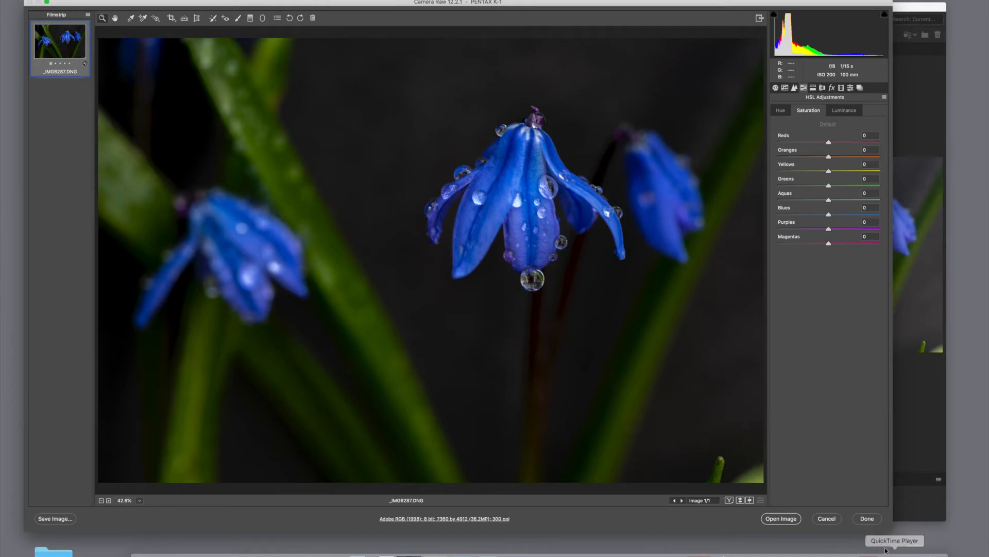
Open the developed image in Photoshop and duplicate its background layer twice
{"action": "left_click", "coordinate": [779, 519]}
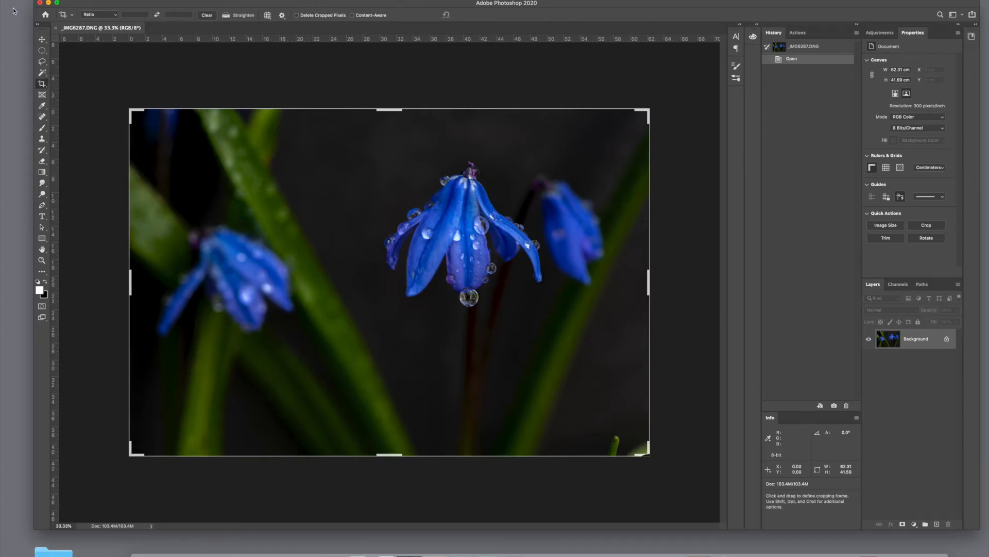
{"action": "key", "text": "v"}
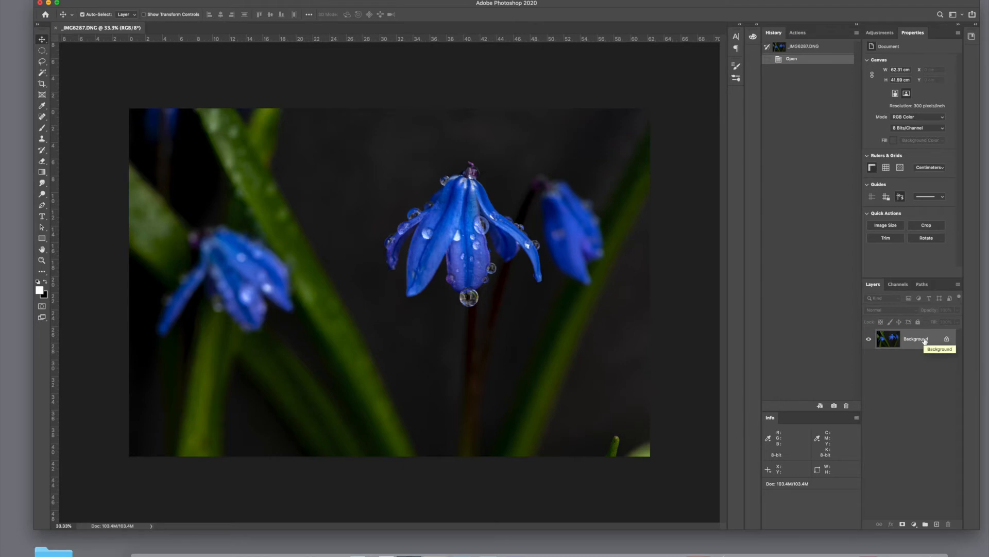
{"action": "key", "text": "super+j"}
{"action": "key", "text": "super+j"}
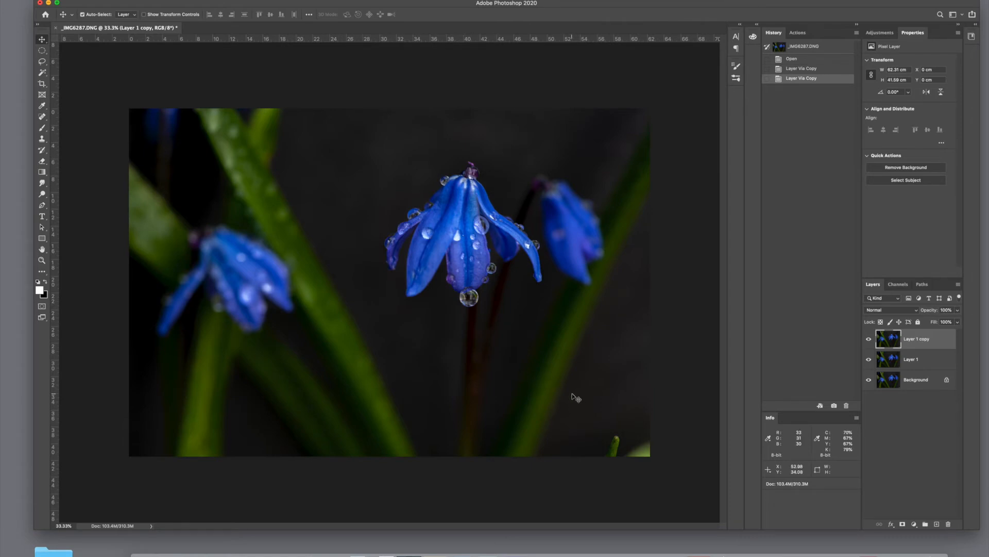
Try to remove the small green shoot near the photo's lower-right corner with the Spot Healing Brush at size 400
{"action": "key", "text": "j"}
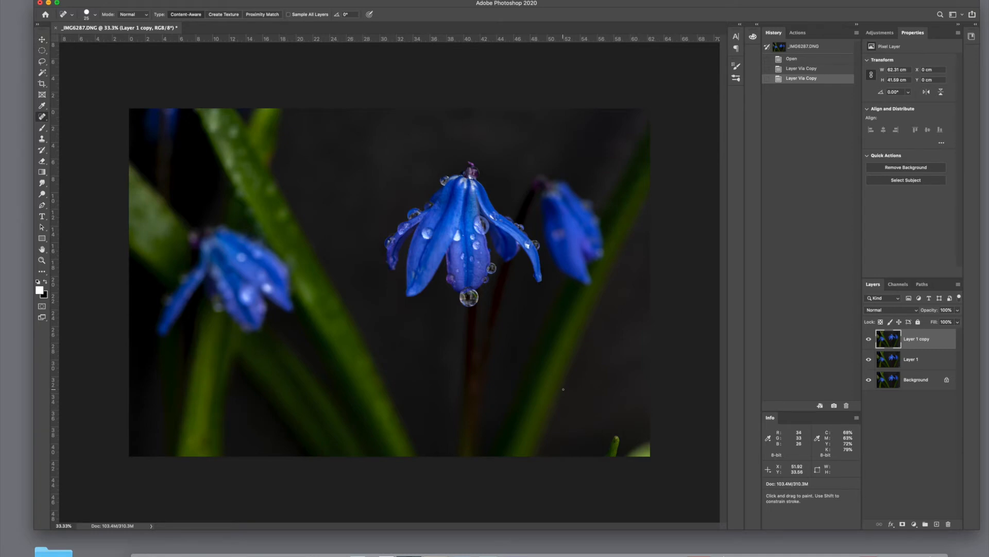
{"action": "key", "text": "bracketright"}
{"action": "key", "text": "bracketright"}
{"action": "key", "text": "bracketright"}
{"action": "key", "text": "bracketright"}
{"action": "key", "text": "bracketright"}
{"action": "key", "text": "bracketright"}
{"action": "key", "text": "bracketright"}
{"action": "key", "text": "bracketright"}
{"action": "key", "text": "bracketright"}
{"action": "key", "text": "bracketright"}
{"action": "key", "text": "bracketleft"}
{"action": "key", "text": "bracketleft"}
{"action": "left_click_drag", "start_coordinate": [622, 410], "coordinate": [621, 453]}
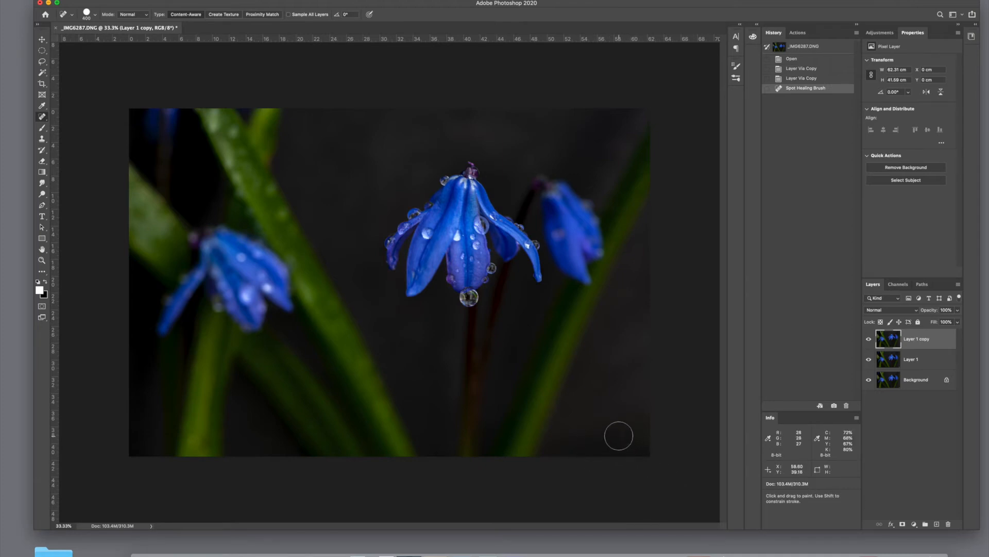
Try to heal away the pale leaf in the photo's lower-right corner with the Spot Healing Brush at size 200
{"action": "key", "text": "bracketleft"}
{"action": "key", "text": "bracketleft"}
{"action": "left_click_drag", "start_coordinate": [620, 426], "coordinate": [650, 451]}
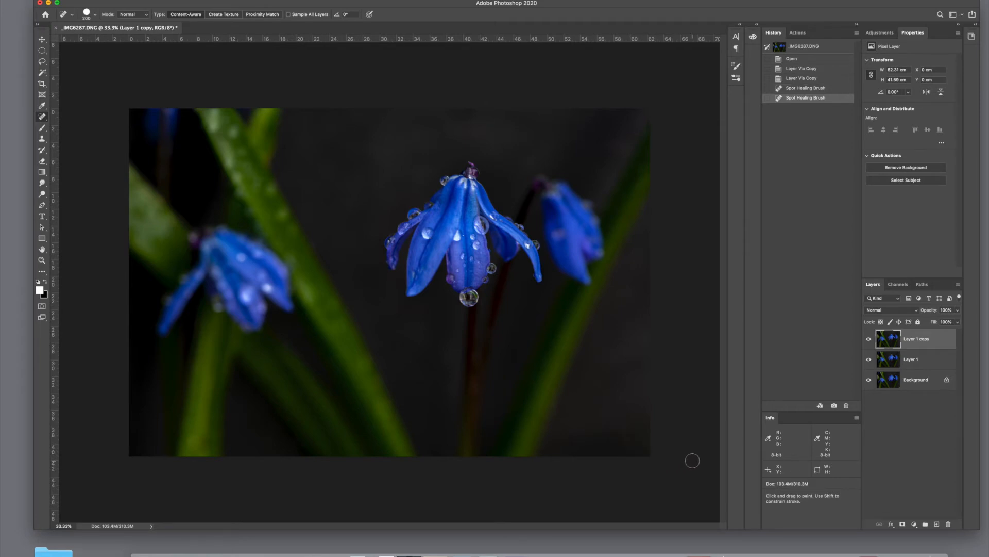
Try to touch up the dark healed area near the photo's lower-right corner with one Spot Healing Brush dab
{"action": "key", "text": "super+plus"}
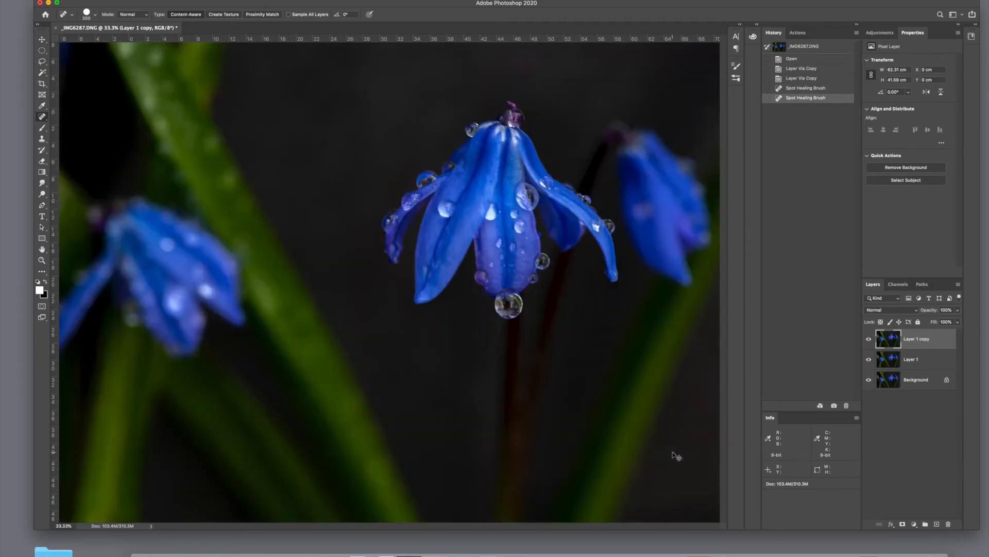
{"action": "key", "text": "super+plus"}
{"action": "scroll", "coordinate": [604, 375], "scroll_direction": "down", "scroll_amount": 10}
{"action": "scroll", "coordinate": [604, 375], "scroll_direction": "right", "scroll_amount": 7}
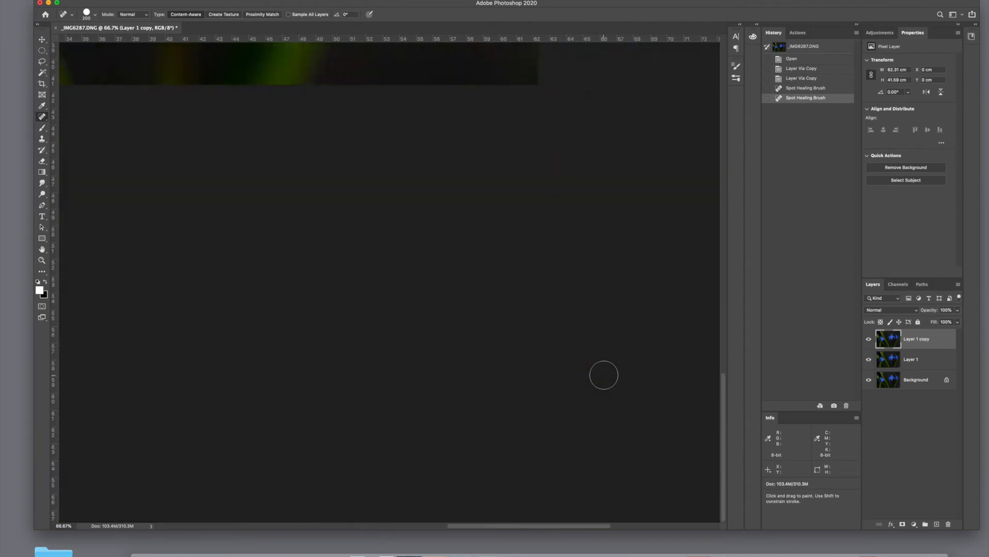
{"action": "scroll", "coordinate": [604, 374], "scroll_direction": "up", "scroll_amount": 5}
{"action": "scroll", "coordinate": [604, 375], "scroll_direction": "left", "scroll_amount": 3}
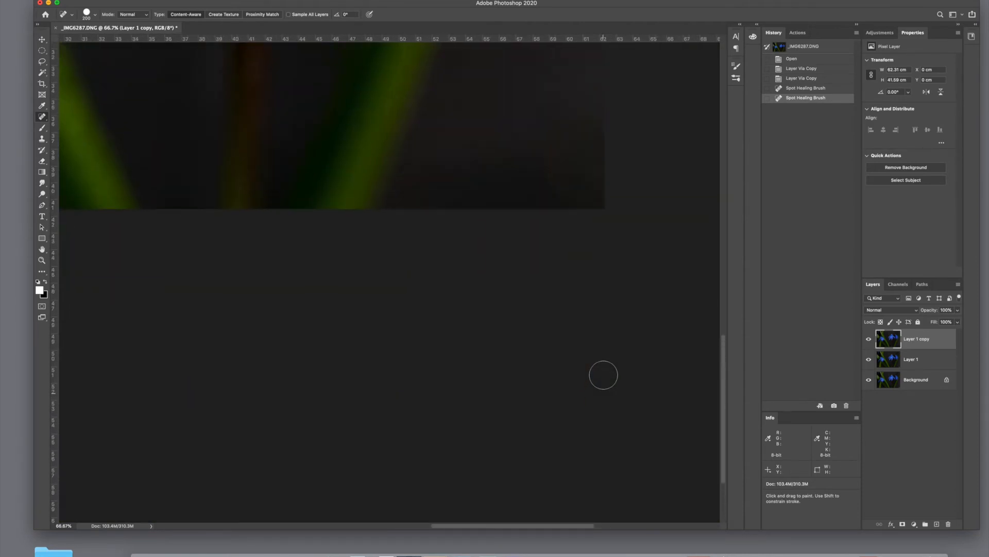
{"action": "scroll", "coordinate": [603, 375], "scroll_direction": "up", "scroll_amount": 2}
{"action": "scroll", "coordinate": [604, 375], "scroll_direction": "right", "scroll_amount": 1}
{"action": "left_click", "coordinate": [538, 226]}
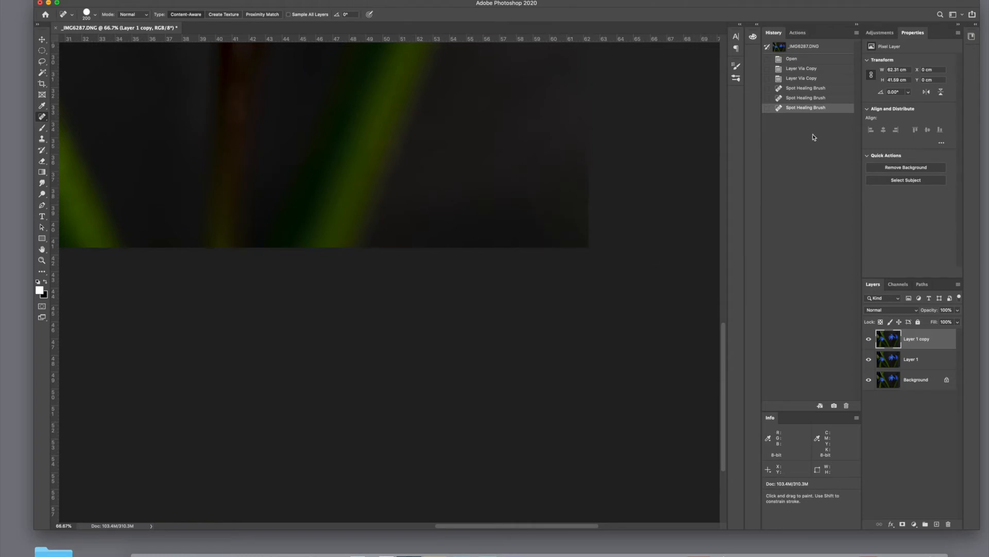
Delete all the Spot Healing Brush states from the history, back to the second layer copy
{"action": "mouse_move", "coordinate": [819, 108]}
{"action": "left_mouse_down"}
{"action": "mouse_move", "coordinate": [817, 333]}
{"action": "mouse_move", "coordinate": [825, 404]}
{"action": "mouse_move", "coordinate": [846, 405]}
{"action": "left_mouse_up"}
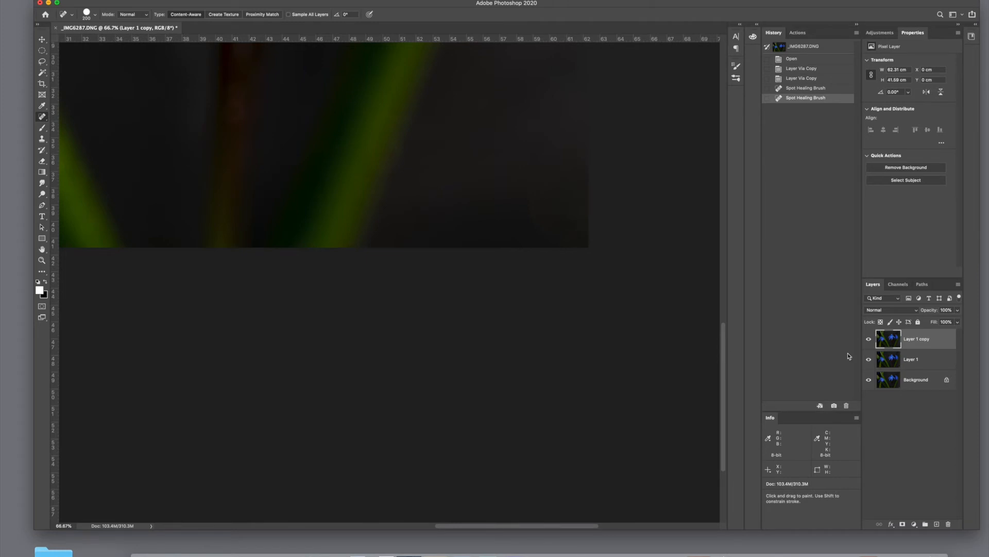
{"action": "mouse_move", "coordinate": [836, 89]}
{"action": "left_mouse_down"}
{"action": "mouse_move", "coordinate": [852, 337]}
{"action": "mouse_move", "coordinate": [846, 405]}
{"action": "left_mouse_up"}
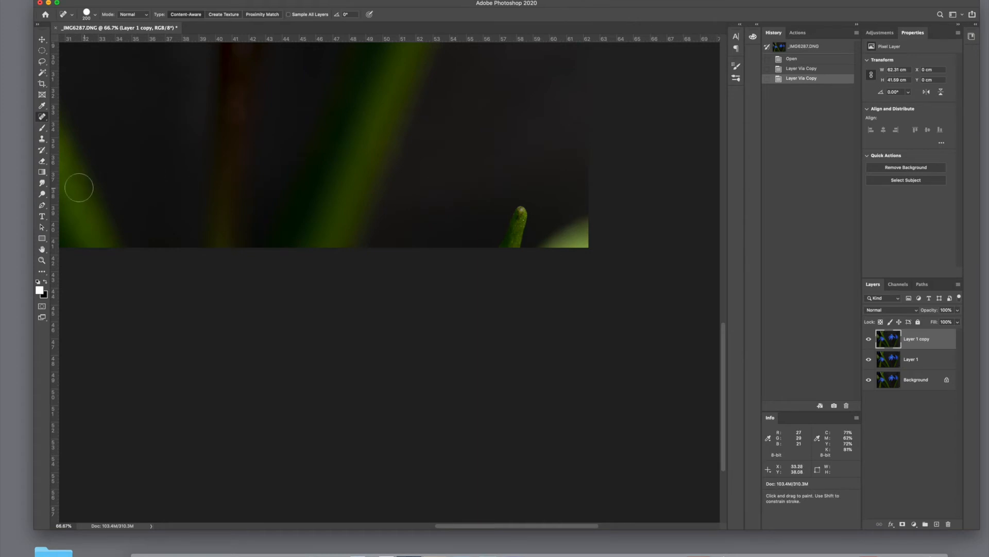
Paint out the small green shoot with a size 300 Clone Stamp, sampling the dark background beside it
{"action": "left_click", "coordinate": [42, 143]}
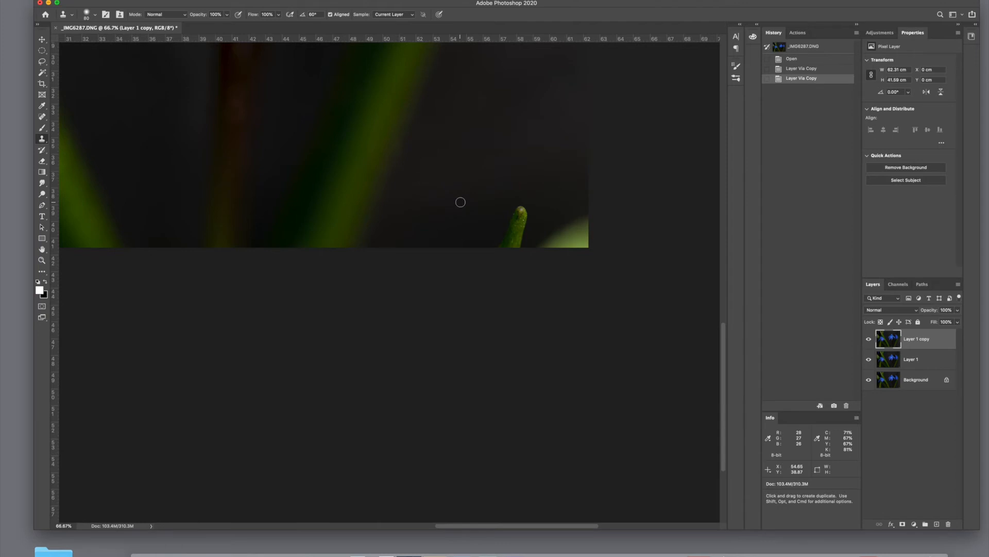
{"action": "key", "text": "bracketright"}
{"action": "key", "text": "bracketright"}
{"action": "key", "text": "bracketright"}
{"action": "key", "text": "bracketright"}
{"action": "key", "text": "bracketright"}
{"action": "key", "text": "bracketright"}
{"action": "key", "text": "bracketright"}
{"action": "key", "text": "bracketright"}
{"action": "left_click", "coordinate": [453, 218], "text": "alt"}
{"action": "left_click", "coordinate": [450, 217], "text": "alt"}
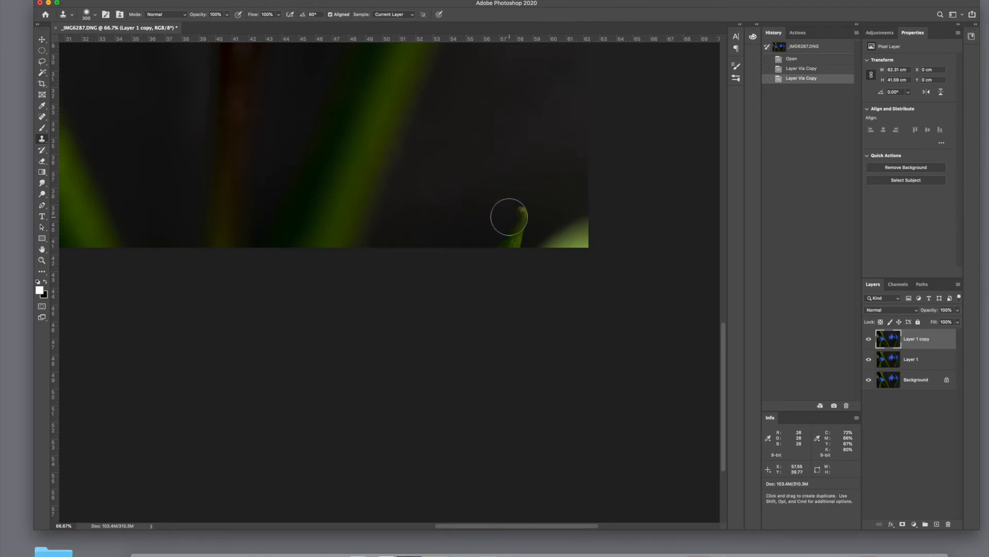
{"action": "mouse_move", "coordinate": [510, 217]}
{"action": "left_mouse_down"}
{"action": "mouse_move", "coordinate": [519, 223]}
{"action": "mouse_move", "coordinate": [504, 236]}
{"action": "mouse_move", "coordinate": [518, 220]}
{"action": "left_mouse_up"}
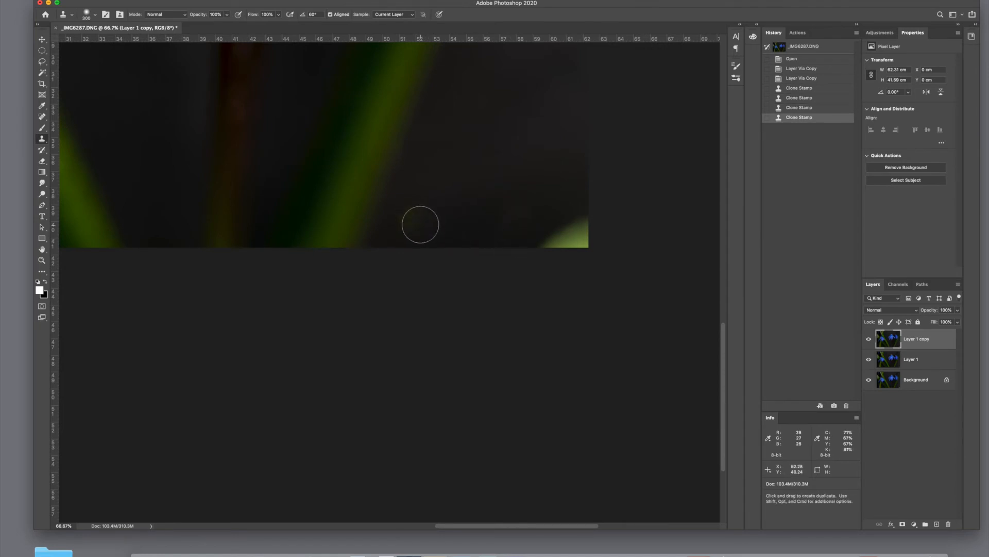
Clone dark background sampled above the pale leaf over it in the photo's lower-right corner
{"action": "left_click", "coordinate": [556, 183], "text": "alt"}
{"action": "mouse_move", "coordinate": [561, 233]}
{"action": "left_mouse_down"}
{"action": "mouse_move", "coordinate": [545, 235]}
{"action": "mouse_move", "coordinate": [580, 227]}
{"action": "mouse_move", "coordinate": [581, 240]}
{"action": "mouse_move", "coordinate": [548, 239]}
{"action": "left_mouse_up"}
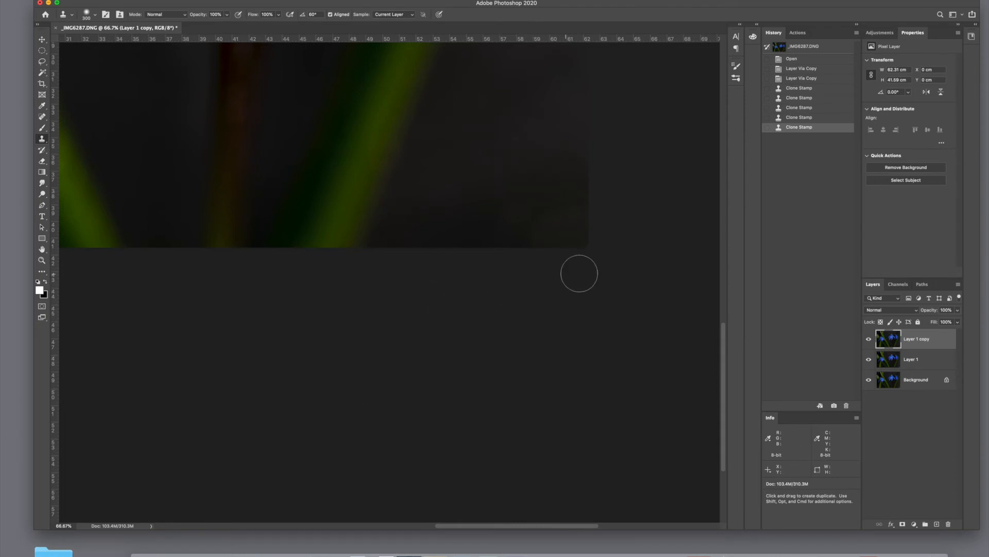
Smooth the uneven greenish area in the photo's lower-right corner with three Patch tool selections sourced from the dark background nearby, deselecting after each
{"action": "left_click", "coordinate": [44, 116]}
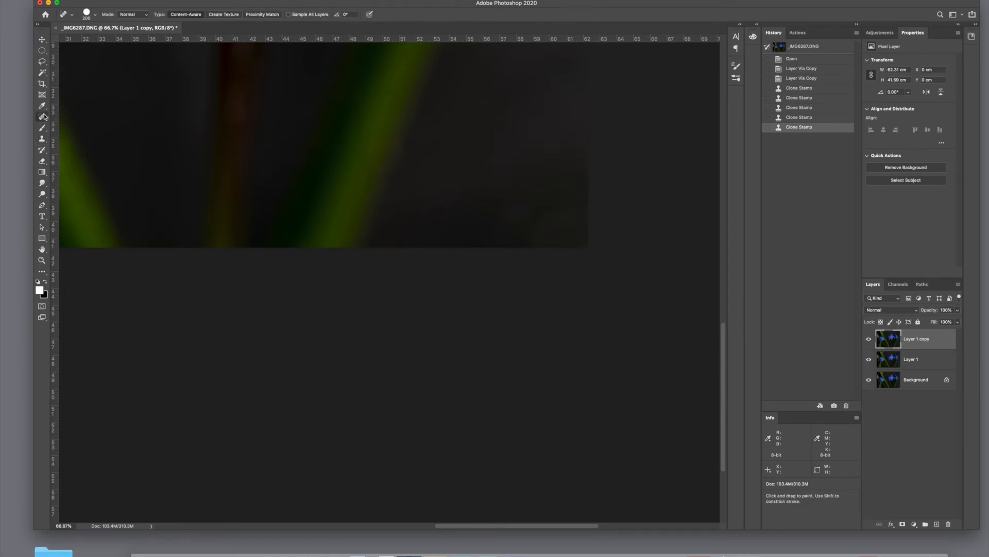
{"action": "right_click", "coordinate": [45, 116]}
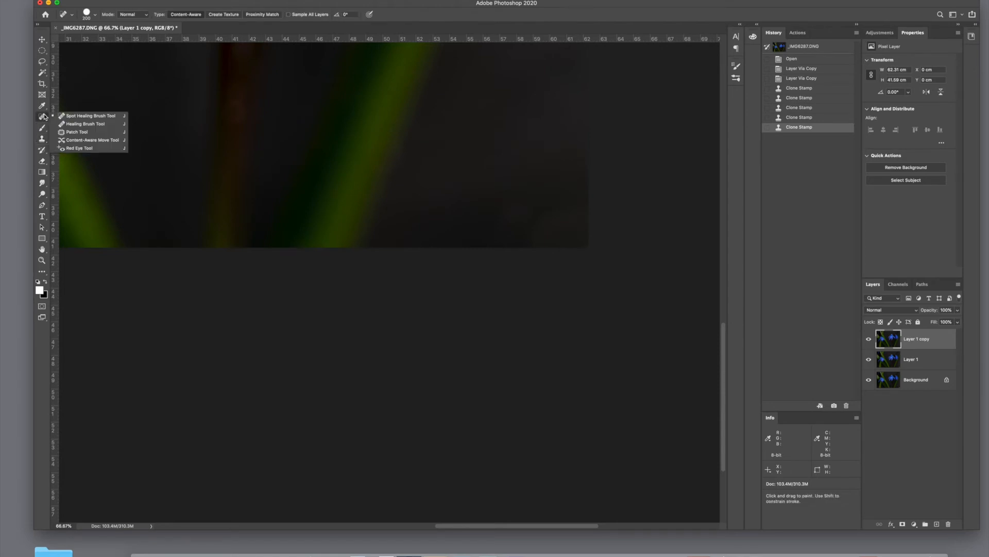
{"action": "left_click", "coordinate": [76, 132]}
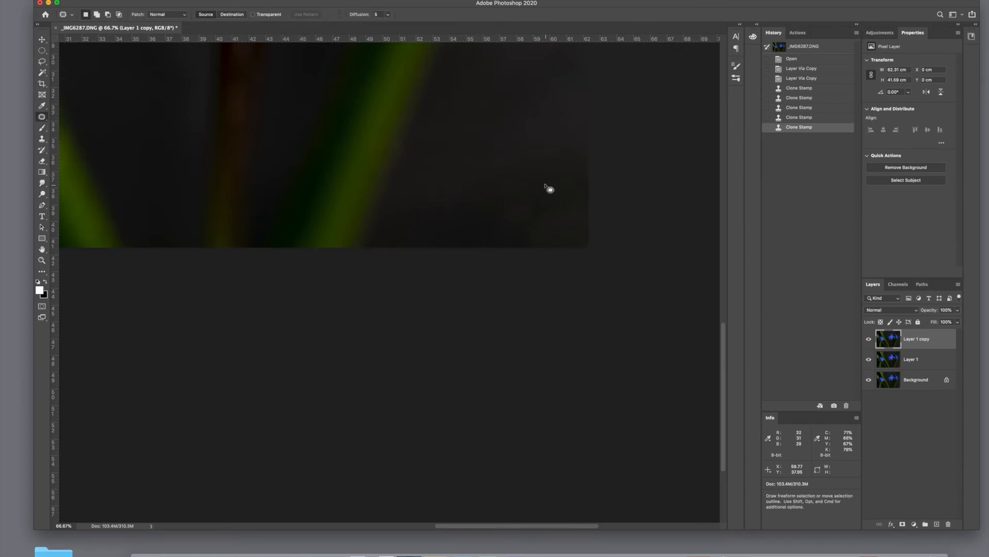
{"action": "mouse_move", "coordinate": [541, 184]}
{"action": "left_mouse_down"}
{"action": "mouse_move", "coordinate": [502, 235]}
{"action": "mouse_move", "coordinate": [552, 241]}
{"action": "mouse_move", "coordinate": [577, 206]}
{"action": "mouse_move", "coordinate": [550, 208]}
{"action": "mouse_move", "coordinate": [516, 155]}
{"action": "left_mouse_up"}
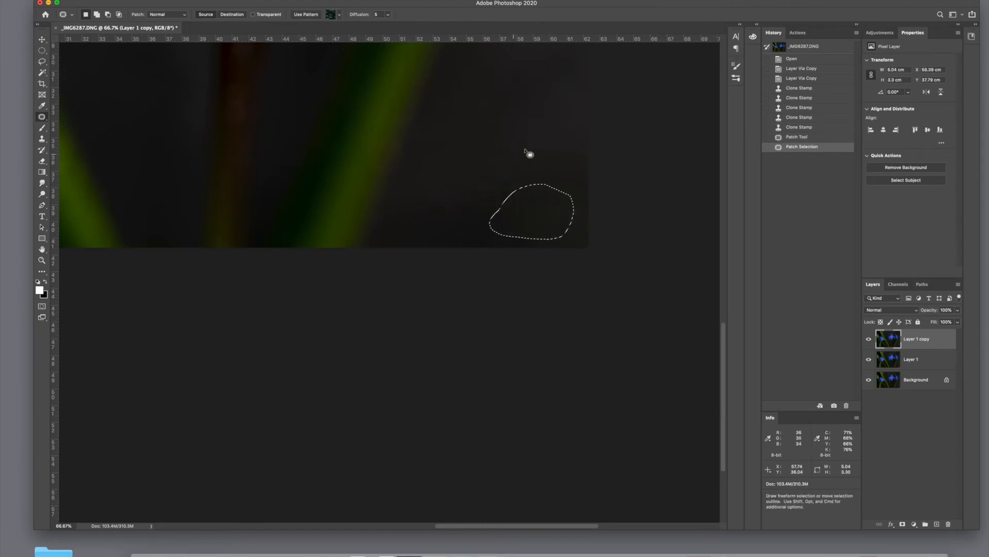
{"action": "key", "text": "super+d"}
{"action": "mouse_move", "coordinate": [515, 216]}
{"action": "left_mouse_down"}
{"action": "mouse_move", "coordinate": [496, 212]}
{"action": "mouse_move", "coordinate": [480, 228]}
{"action": "mouse_move", "coordinate": [496, 242]}
{"action": "mouse_move", "coordinate": [522, 239]}
{"action": "mouse_move", "coordinate": [464, 230]}
{"action": "left_mouse_up"}
{"action": "key", "text": "super+d"}
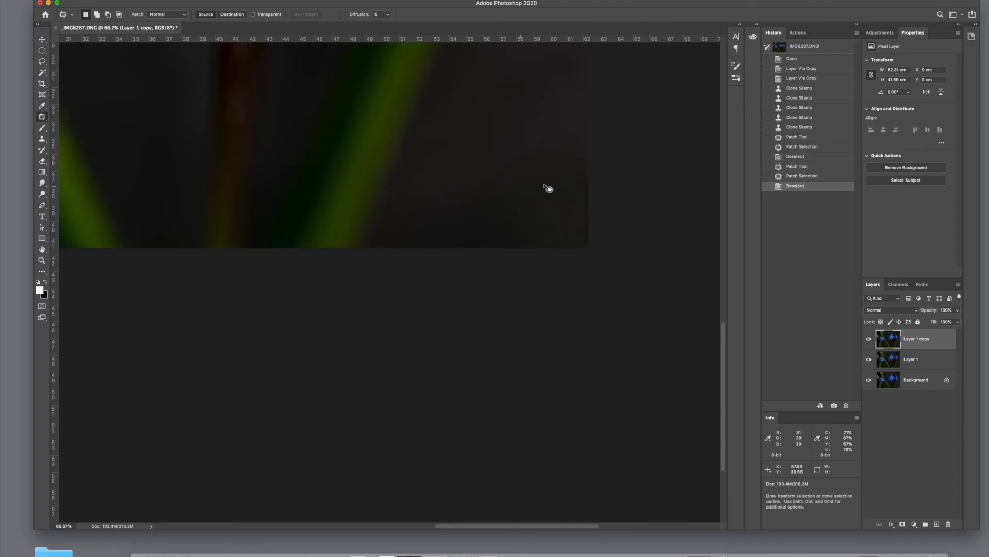
{"action": "mouse_move", "coordinate": [562, 191]}
{"action": "left_mouse_down"}
{"action": "mouse_move", "coordinate": [522, 220]}
{"action": "mouse_move", "coordinate": [534, 247]}
{"action": "mouse_move", "coordinate": [571, 232]}
{"action": "mouse_move", "coordinate": [574, 162]}
{"action": "left_mouse_up"}
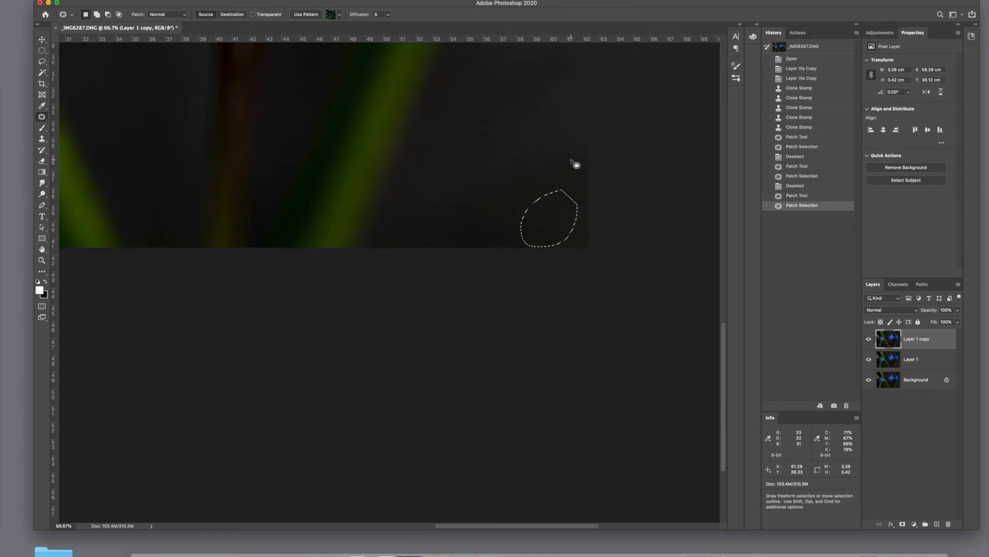
{"action": "key", "text": "super+d"}
{"action": "scroll", "coordinate": [517, 172], "scroll_direction": "right", "scroll_amount": 3}
{"action": "scroll", "coordinate": [508, 187], "scroll_direction": "left", "scroll_amount": 2}
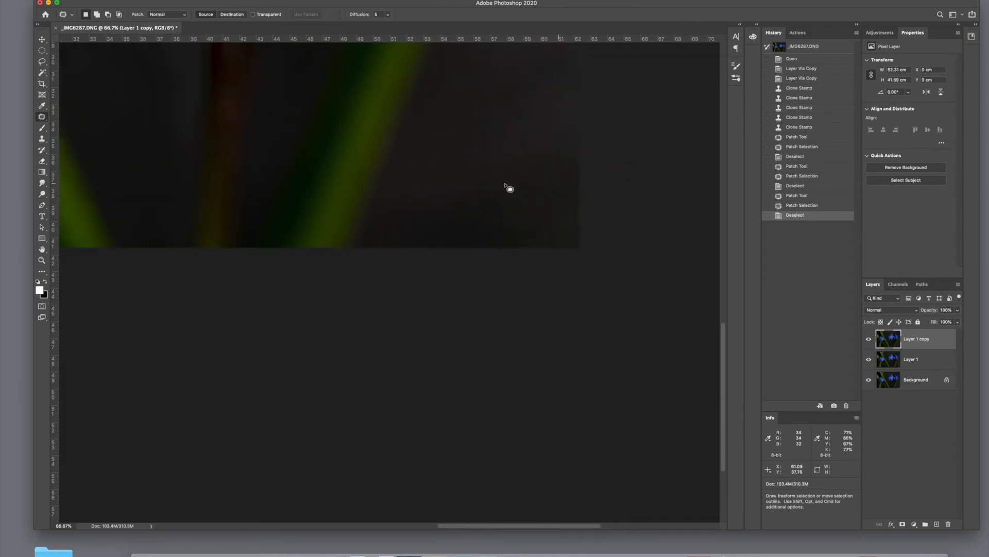
Duplicate the retouched top layer
{"action": "key", "text": "super+0"}
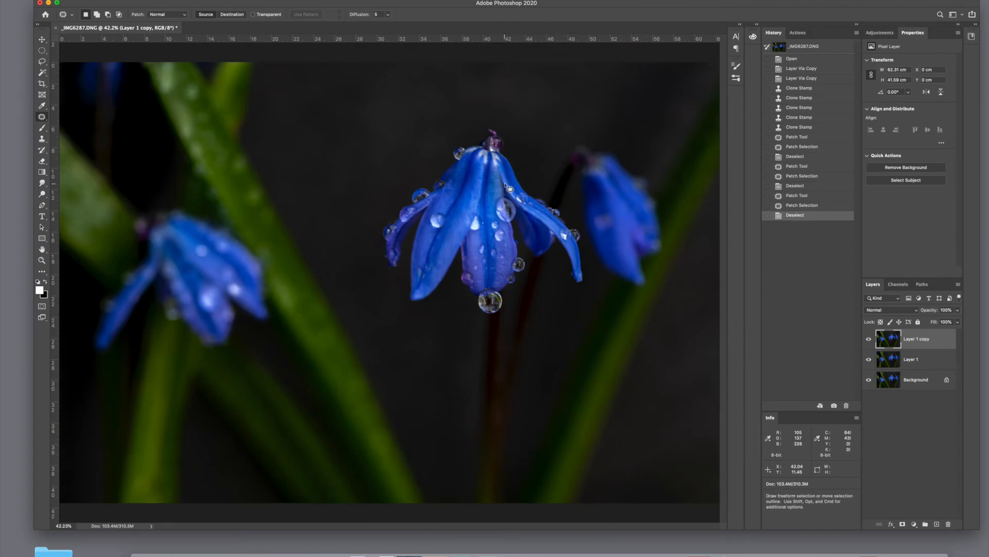
{"action": "key", "text": "super+minus"}
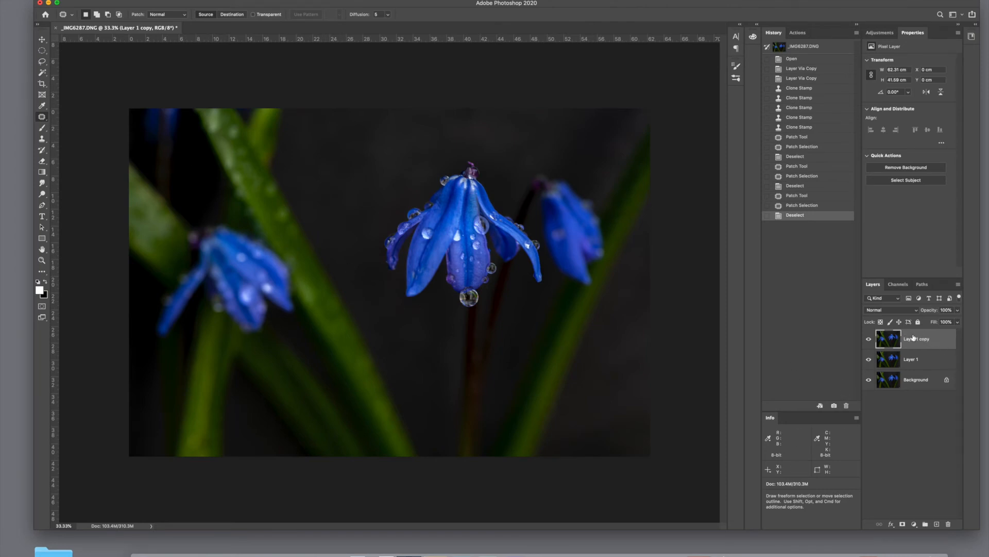
{"action": "key", "text": "super+j"}
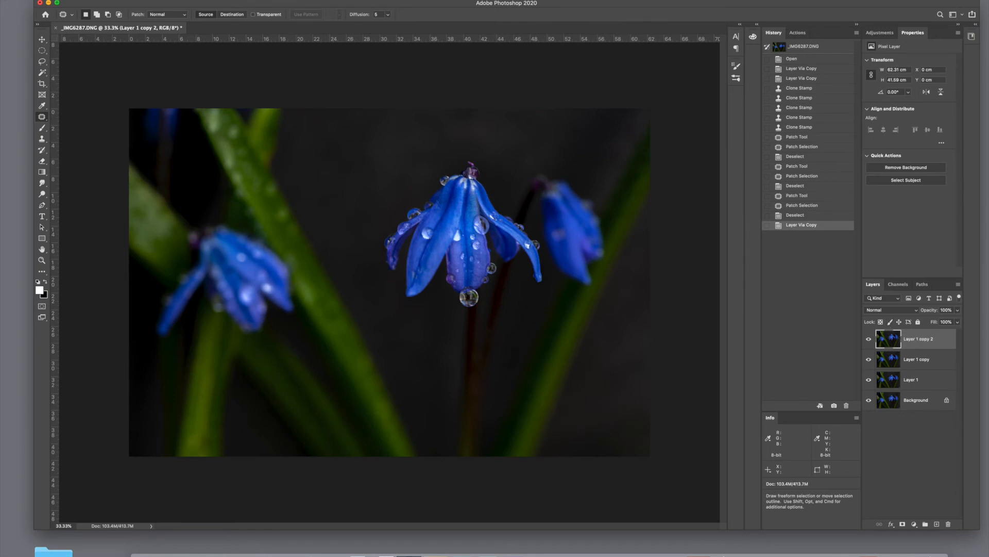
Sharpen the new layer with Unsharp Mask at amount 81%, radius 1.9 pixels and threshold 0, checking the preview on the main flower's water drops
{"action": "left_click", "coordinate": [195, 0]}
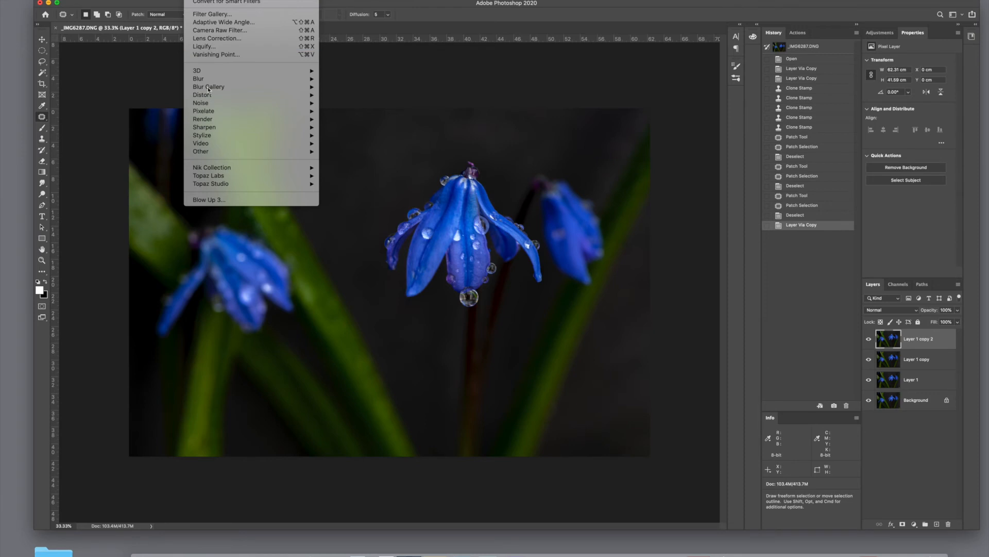
{"action": "mouse_move", "coordinate": [221, 132]}
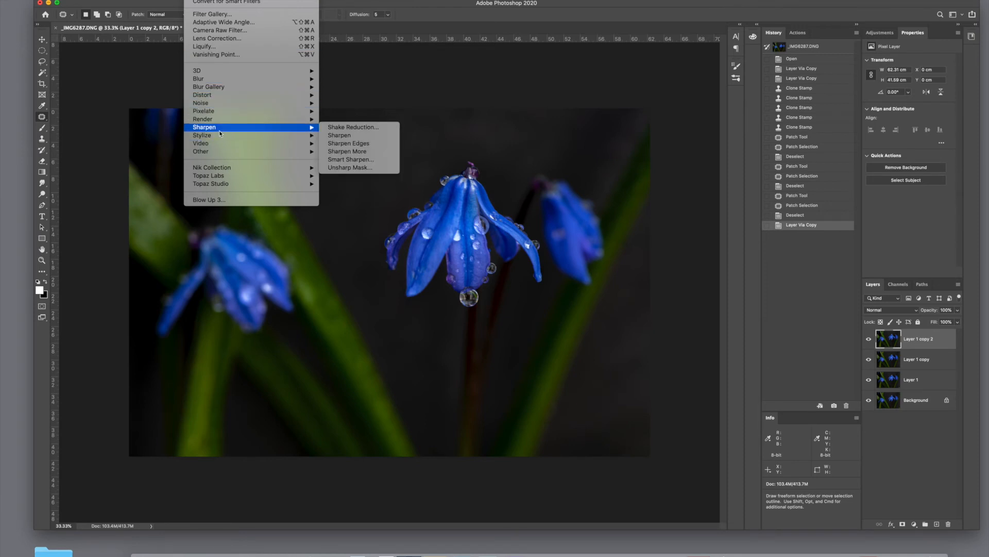
{"action": "left_click", "coordinate": [350, 168]}
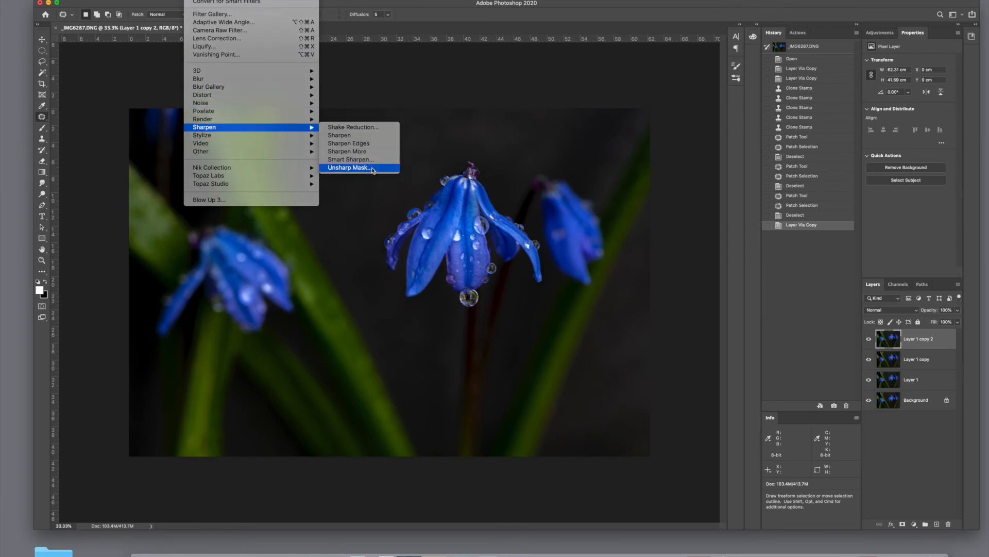
{"action": "left_click", "coordinate": [459, 302]}
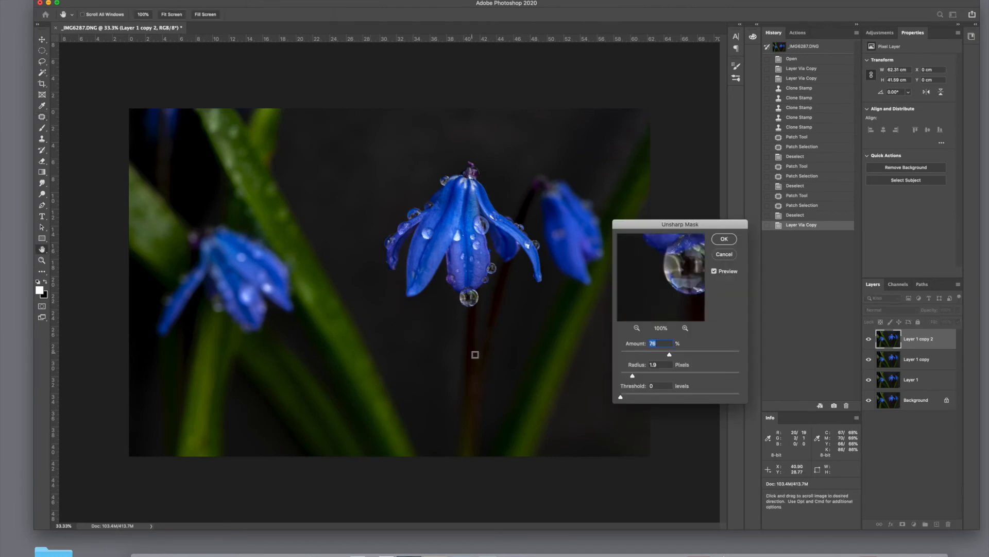
{"action": "left_click_drag", "start_coordinate": [669, 355], "coordinate": [673, 356]}
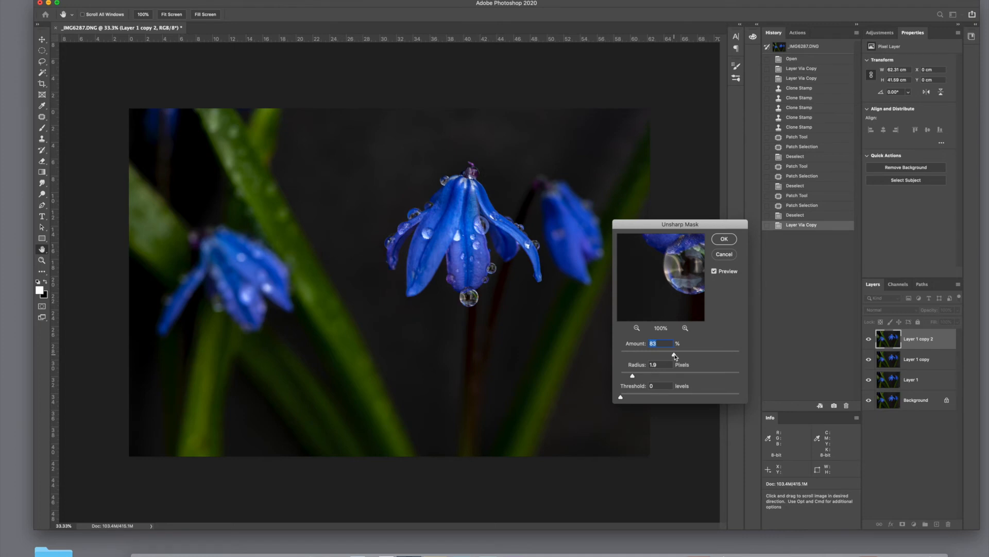
{"action": "left_click", "coordinate": [467, 289]}
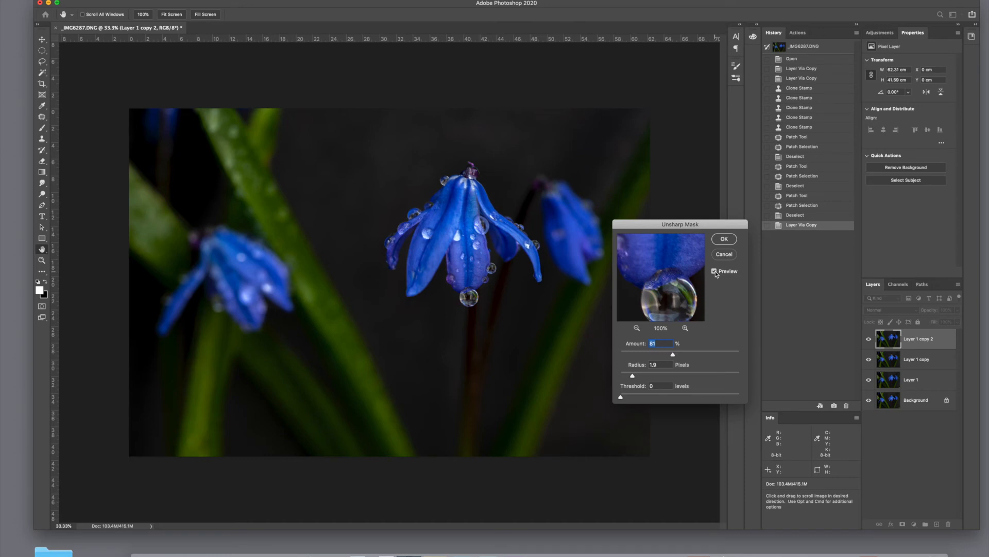
{"action": "key", "text": "super+equal"}
{"action": "key", "text": "super+equal"}
{"action": "key", "text": "super+equal"}
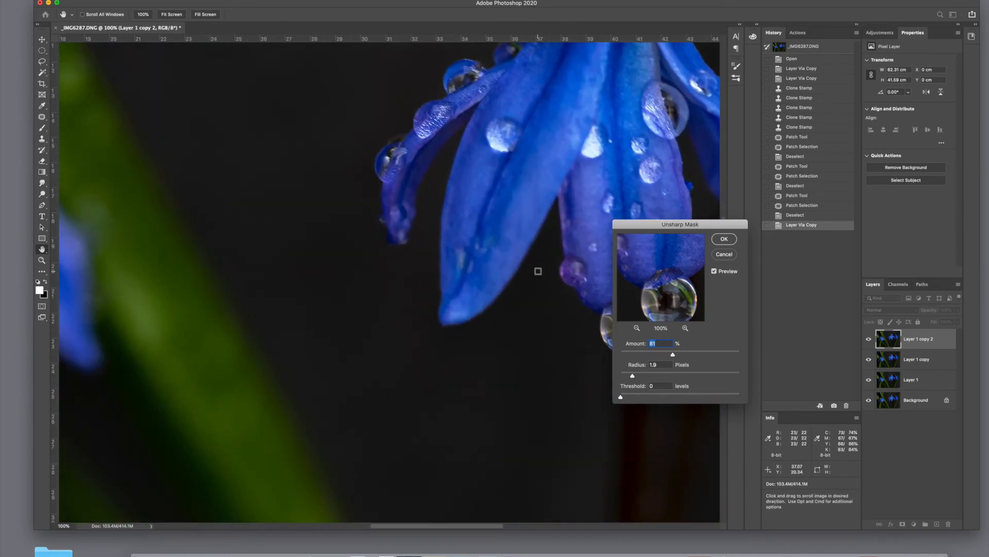
{"action": "scroll", "coordinate": [538, 271], "scroll_direction": "right", "scroll_amount": 10}
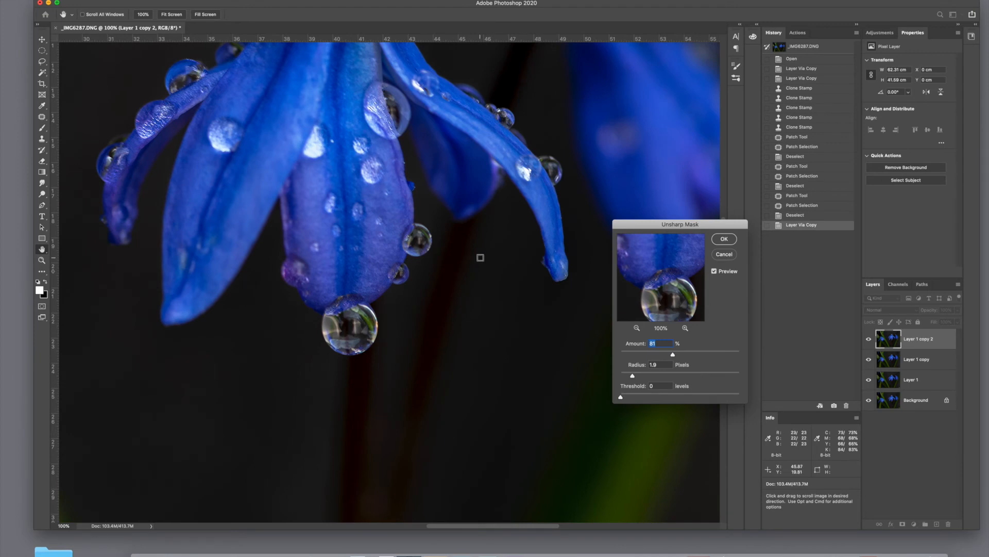
{"action": "scroll", "coordinate": [480, 257], "scroll_direction": "up", "scroll_amount": 5}
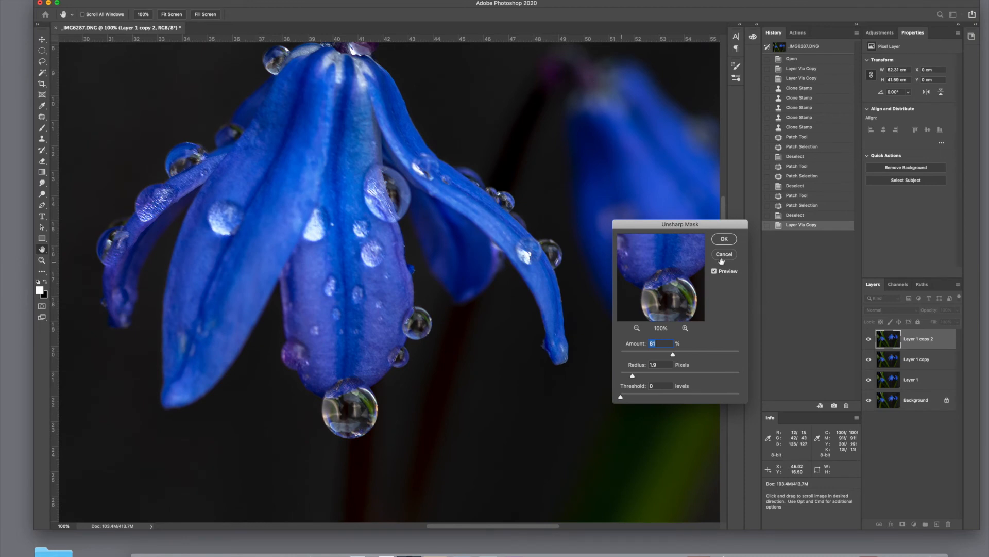
{"action": "left_click", "coordinate": [733, 242]}
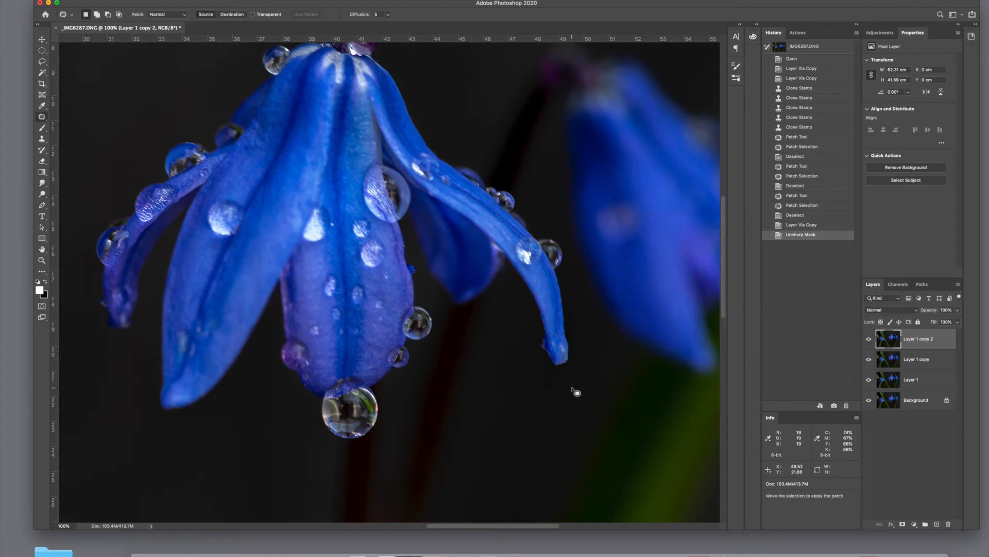
Review the sharpening on the main flower and duplicate the sharpened layer
{"action": "scroll", "coordinate": [574, 392], "scroll_direction": "left", "scroll_amount": 5}
{"action": "scroll", "coordinate": [574, 392], "scroll_direction": "left", "scroll_amount": 8}
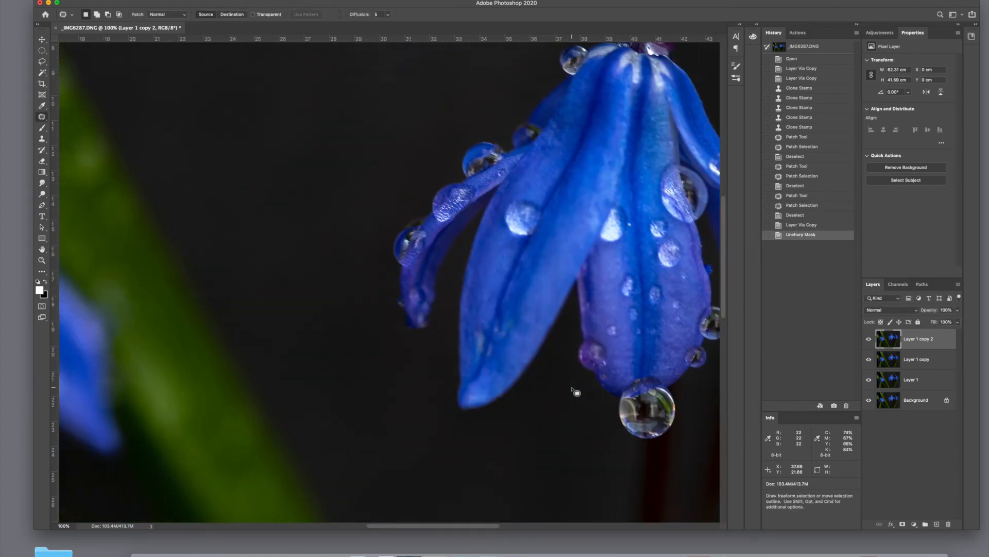
{"action": "scroll", "coordinate": [574, 393], "scroll_direction": "right", "scroll_amount": 2}
{"action": "key", "text": "super+minus"}
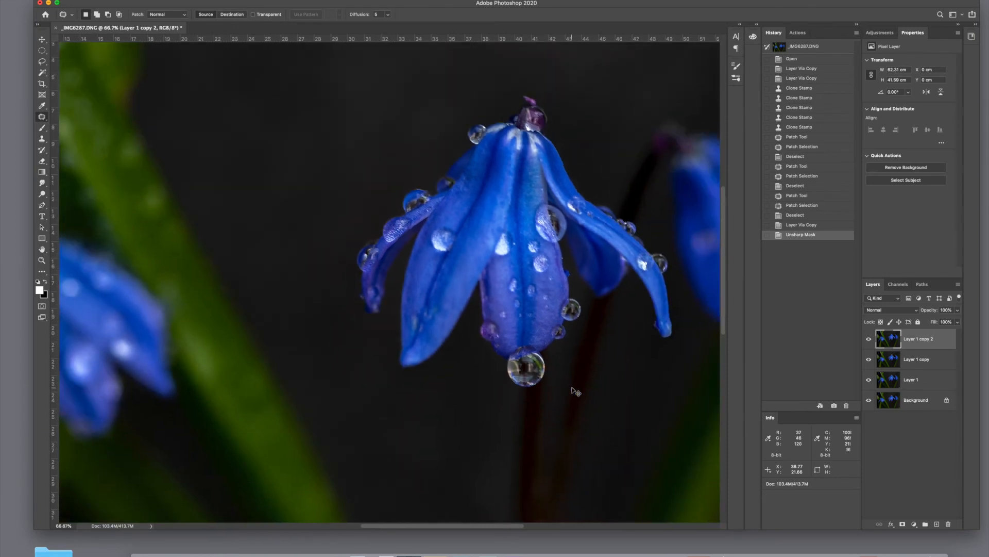
{"action": "key", "text": "super+0"}
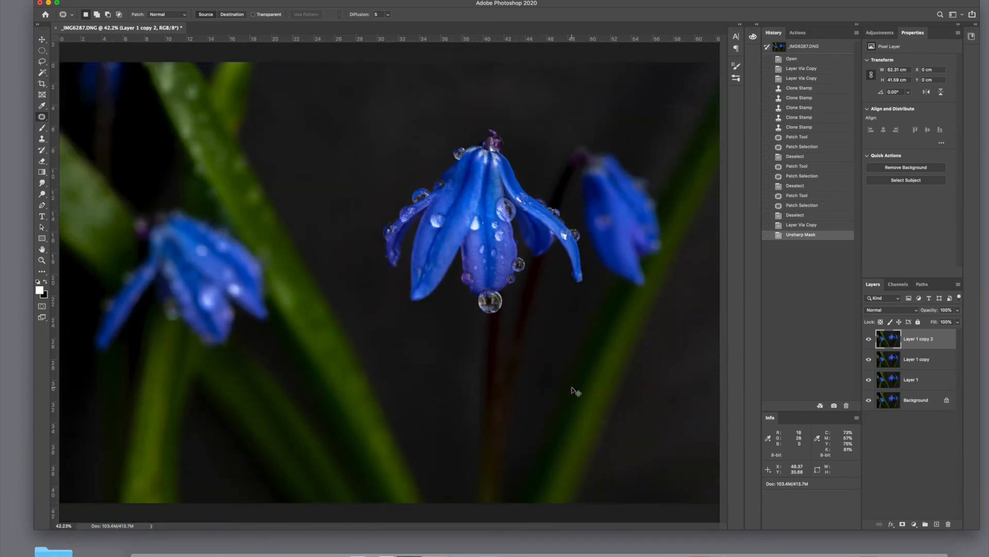
{"action": "key", "text": "super+minus"}
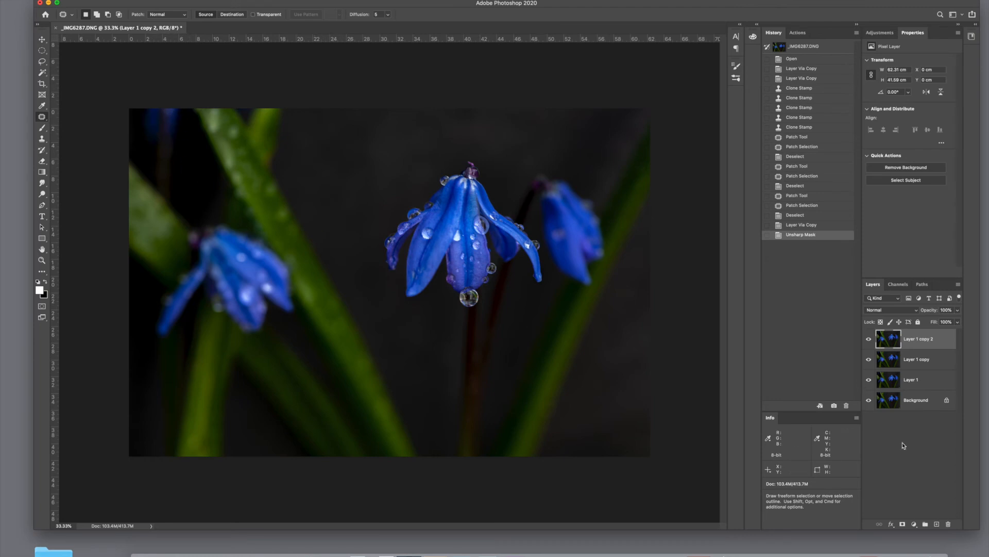
{"action": "key", "text": "super+j"}
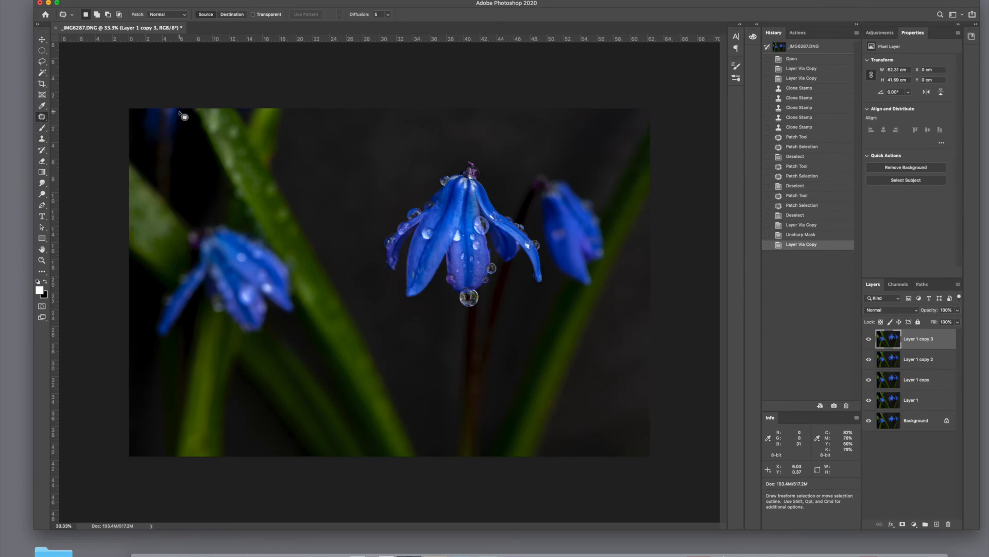
Patch out the blurred blue flower and its stem in the photo's upper-left corner, using the dark background as source
{"action": "mouse_move", "coordinate": [180, 111]}
{"action": "left_mouse_down"}
{"action": "mouse_move", "coordinate": [141, 119]}
{"action": "mouse_move", "coordinate": [164, 143]}
{"action": "mouse_move", "coordinate": [188, 126]}
{"action": "mouse_move", "coordinate": [209, 173]}
{"action": "left_mouse_up"}
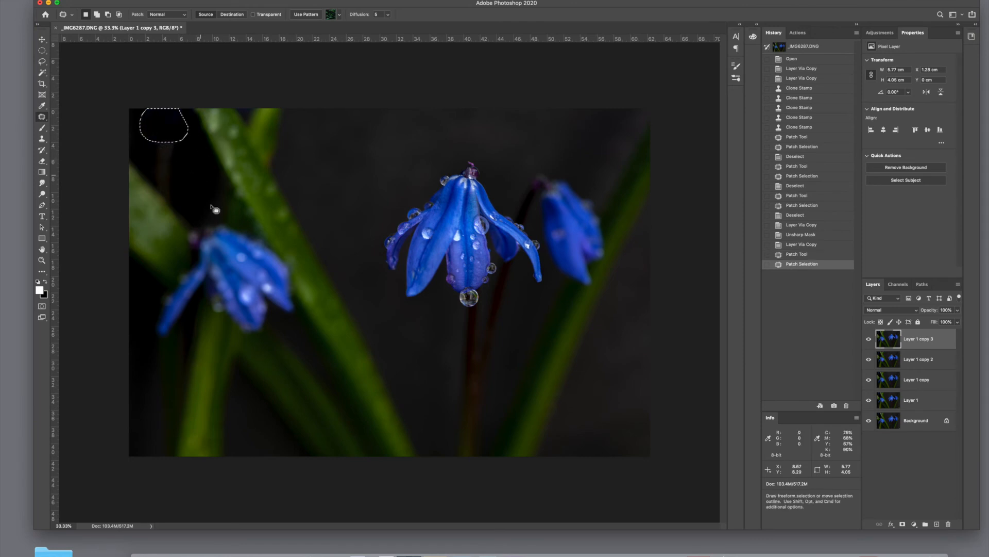
{"action": "key", "text": "super+d"}
{"action": "mouse_move", "coordinate": [178, 130]}
{"action": "left_mouse_down"}
{"action": "mouse_move", "coordinate": [164, 133]}
{"action": "mouse_move", "coordinate": [153, 167]}
{"action": "mouse_move", "coordinate": [168, 195]}
{"action": "mouse_move", "coordinate": [190, 199]}
{"action": "mouse_move", "coordinate": [181, 138]}
{"action": "left_mouse_up"}
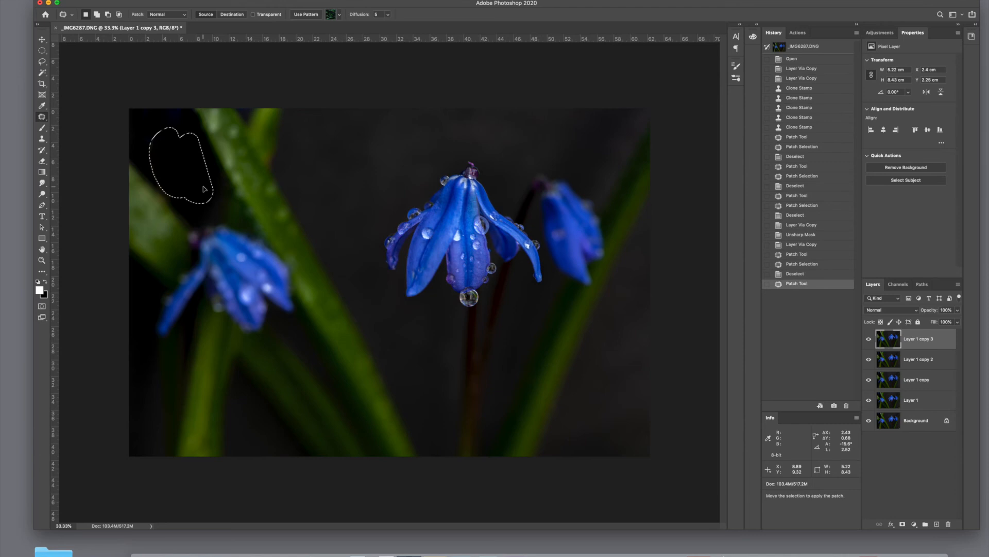
{"action": "left_click_drag", "start_coordinate": [208, 189], "coordinate": [254, 206]}
{"action": "key", "text": "super+d"}
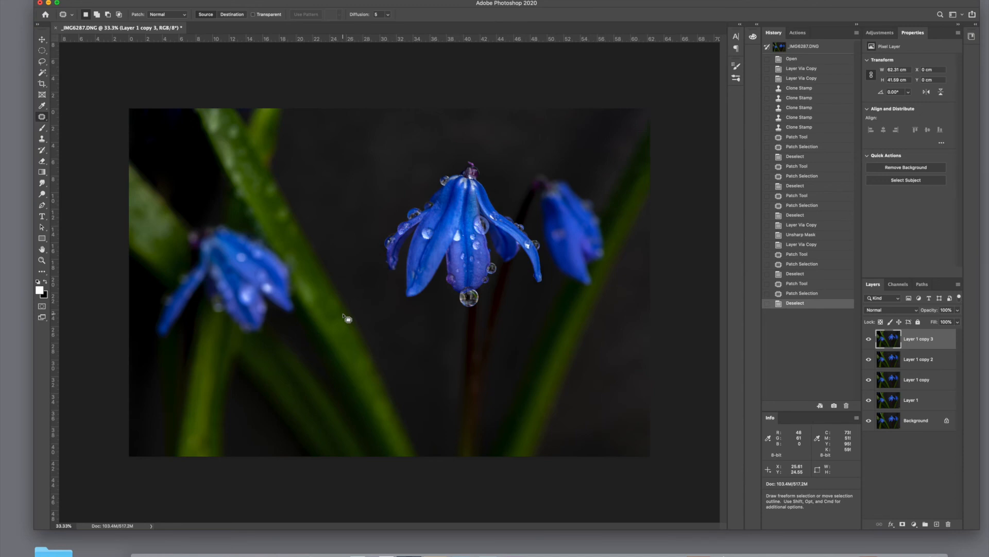
{"action": "left_click", "coordinate": [43, 84]}
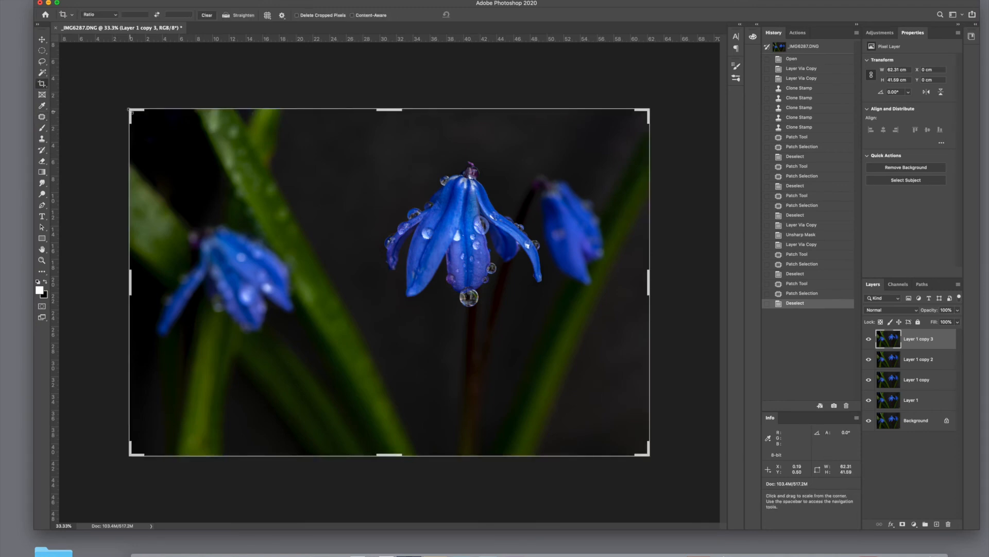
{"action": "mouse_move", "coordinate": [129, 108]}
{"action": "left_mouse_down"}
{"action": "mouse_move", "coordinate": [139, 117]}
{"action": "mouse_move", "coordinate": [129, 101]}
{"action": "mouse_move", "coordinate": [131, 109]}
{"action": "left_mouse_up"}
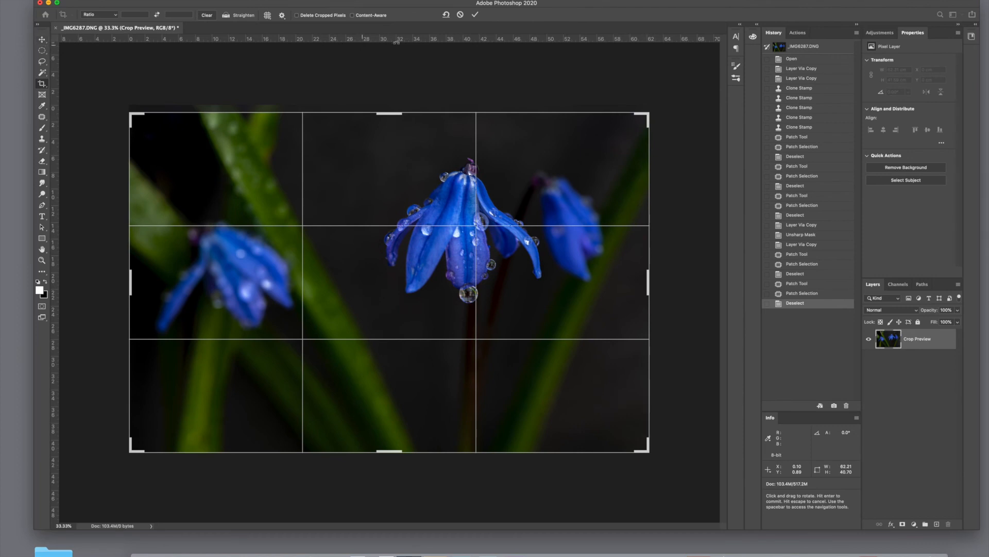
{"action": "left_click", "coordinate": [460, 15]}
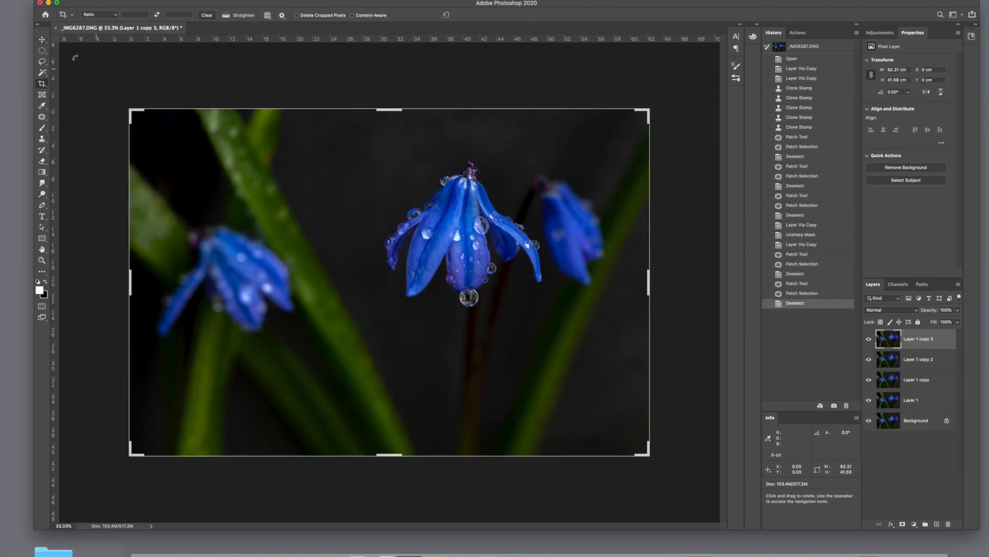
{"action": "left_click", "coordinate": [42, 41]}
Save the layered image in Photoshop format as Corcus 2.psd in the Crocus 20200415 folder
{"action": "left_click", "coordinate": [63, 0]}
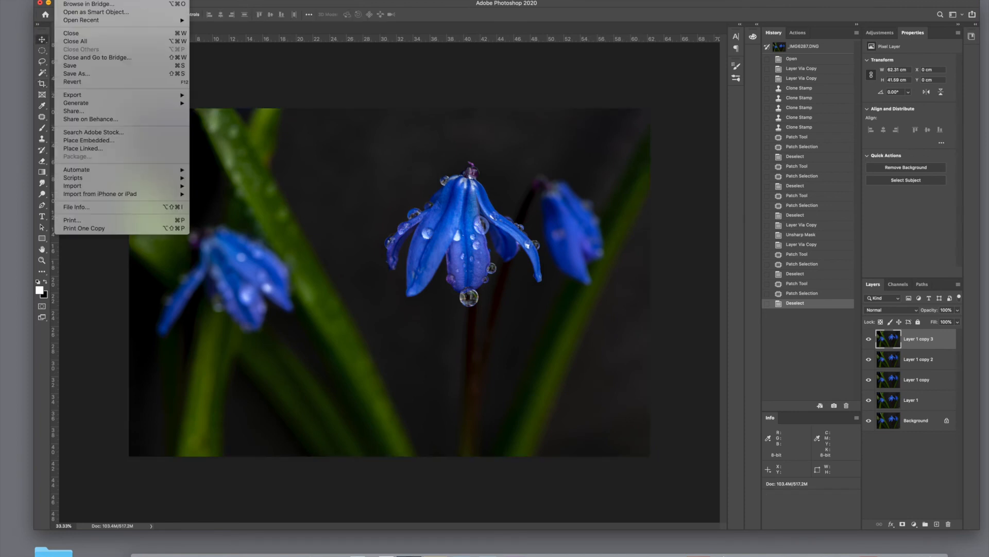
{"action": "left_click", "coordinate": [90, 73]}
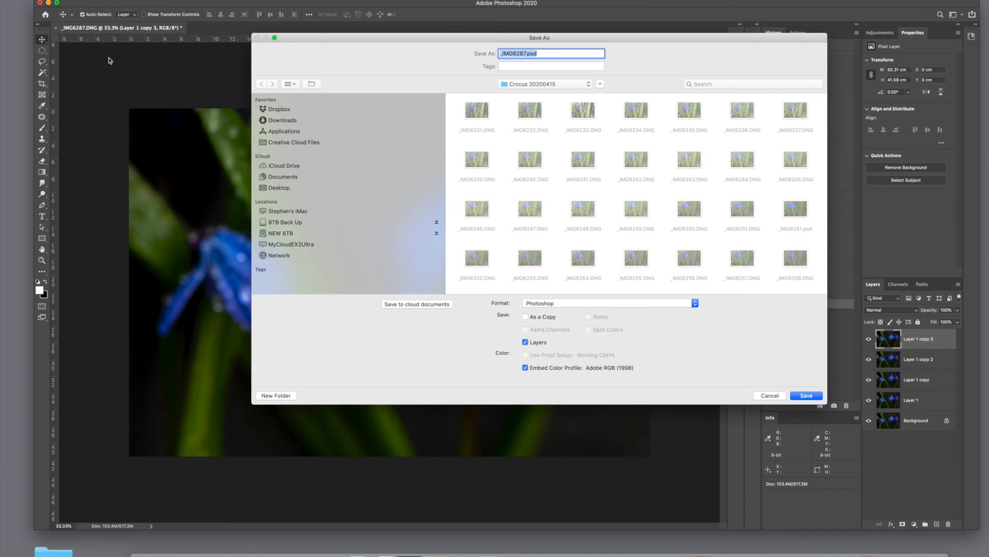
{"action": "type", "text": "c"}
{"action": "key", "text": "BackSpace"}
{"action": "type", "text": "Corcus 2"}
{"action": "left_click", "coordinate": [805, 396]}
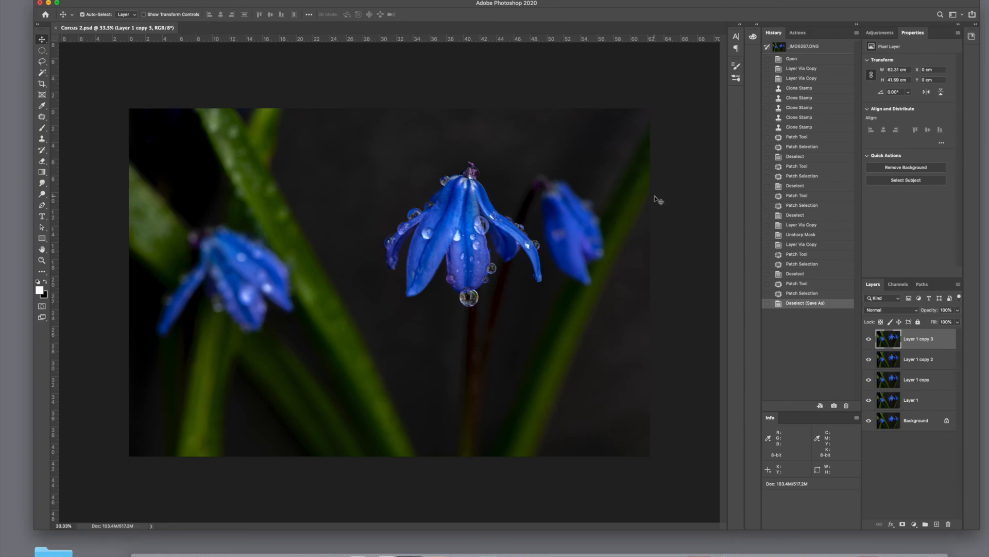
Switch to Adobe Bridge to view the Crocus 20200415 folder
{"action": "left_click", "coordinate": [436, 554]}
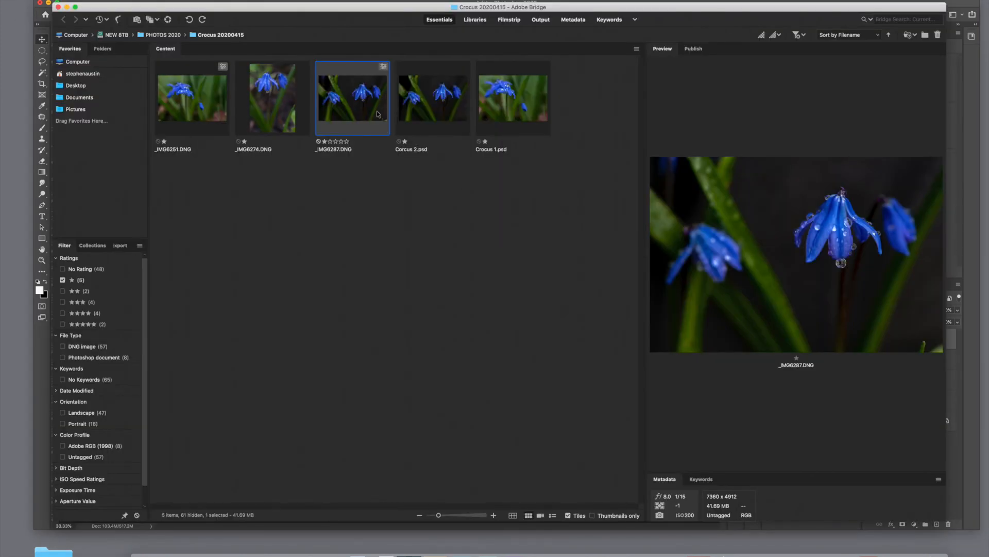
Compare the previews of Corcus 2.psd and the raw file _IMG6287.DNG by selecting them alternately
{"action": "left_click", "coordinate": [433, 116]}
{"action": "left_click", "coordinate": [365, 109]}
{"action": "left_click", "coordinate": [407, 108]}
{"action": "left_click", "coordinate": [359, 106]}
Open _IMG6287.DNG in Camera Raw, reset its adjustments to Camera Raw Defaults, and accept the change
{"action": "double_click", "coordinate": [384, 68]}
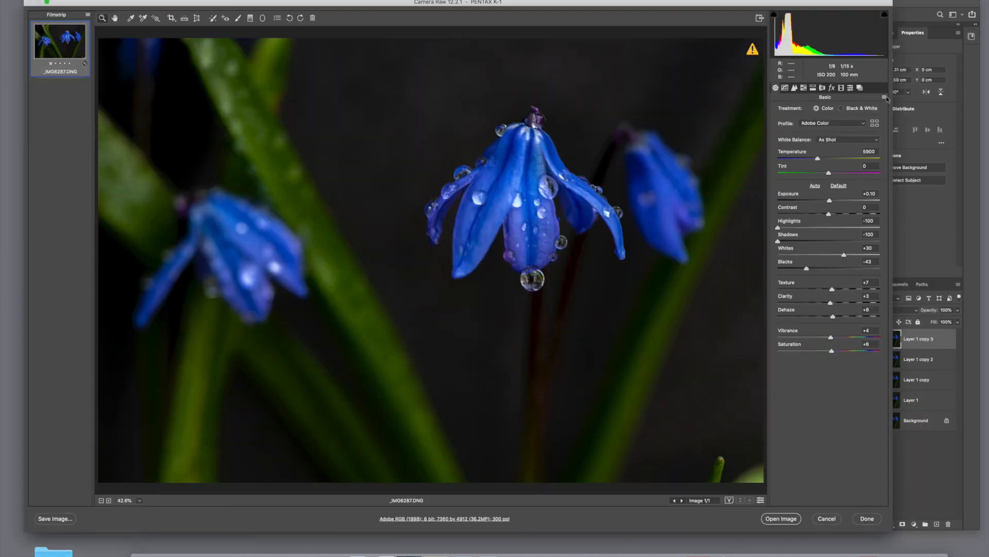
{"action": "left_click", "coordinate": [885, 97]}
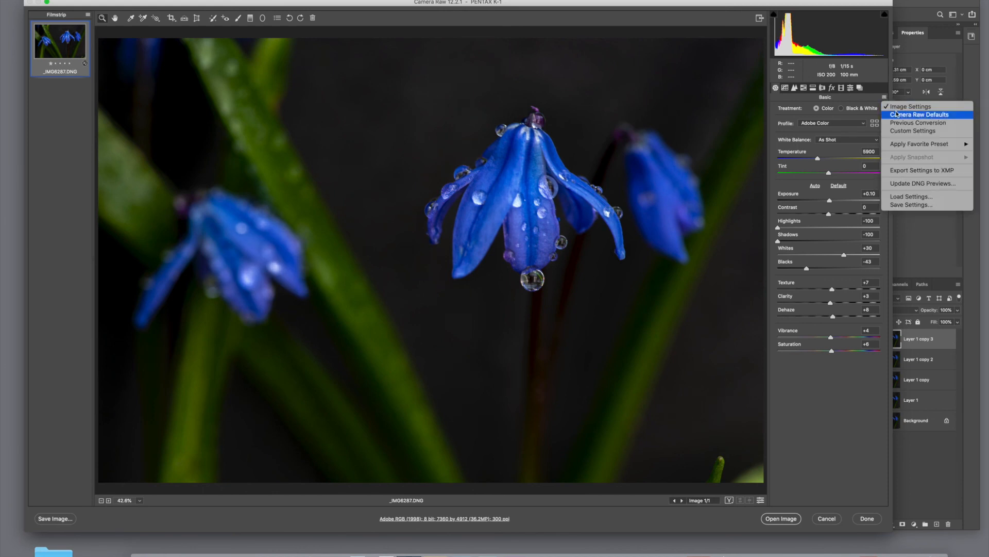
{"action": "left_click", "coordinate": [897, 114]}
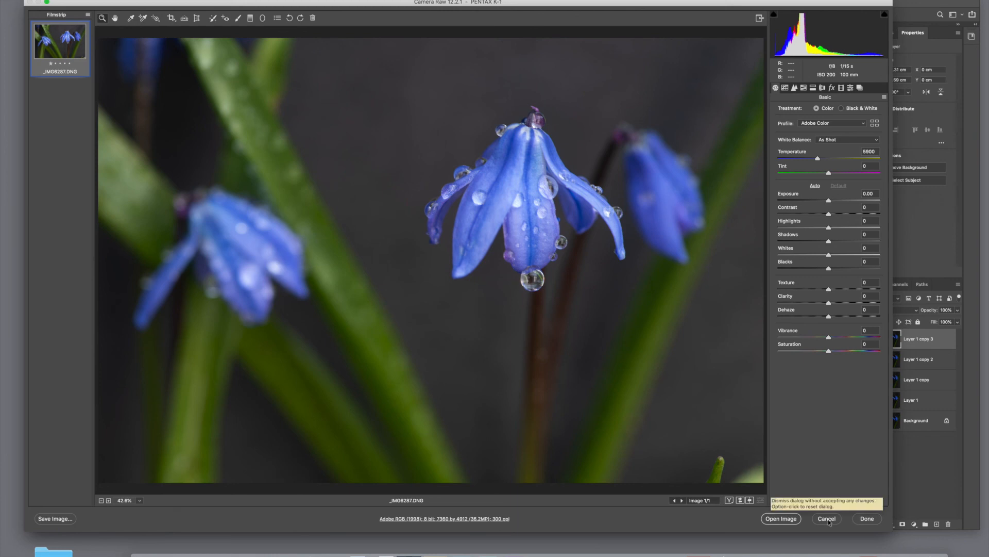
{"action": "left_click", "coordinate": [871, 519]}
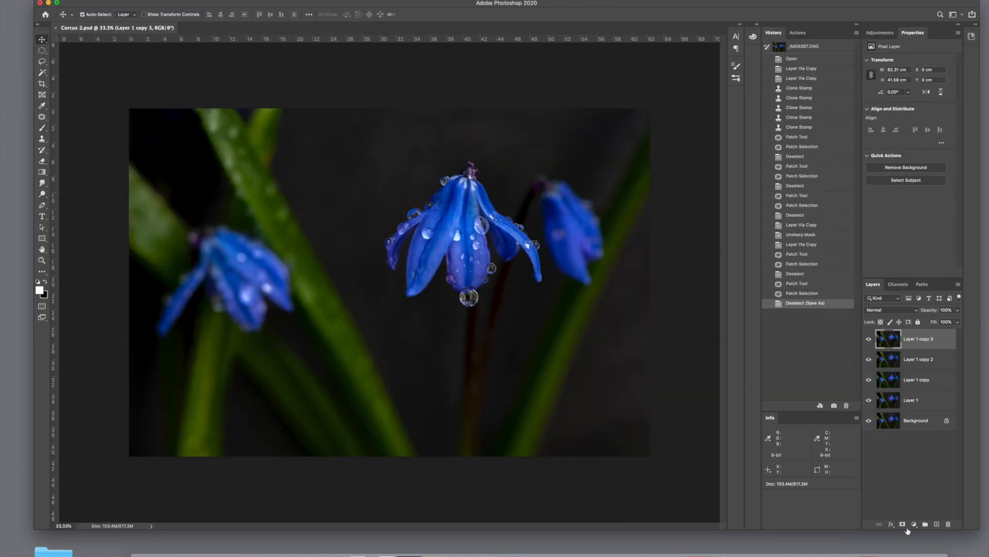
Return to Bridge, compare the reset _IMG6287.DNG with Corcus 2.psd in the preview, and switch back to Photoshop
{"action": "left_click", "coordinate": [436, 548]}
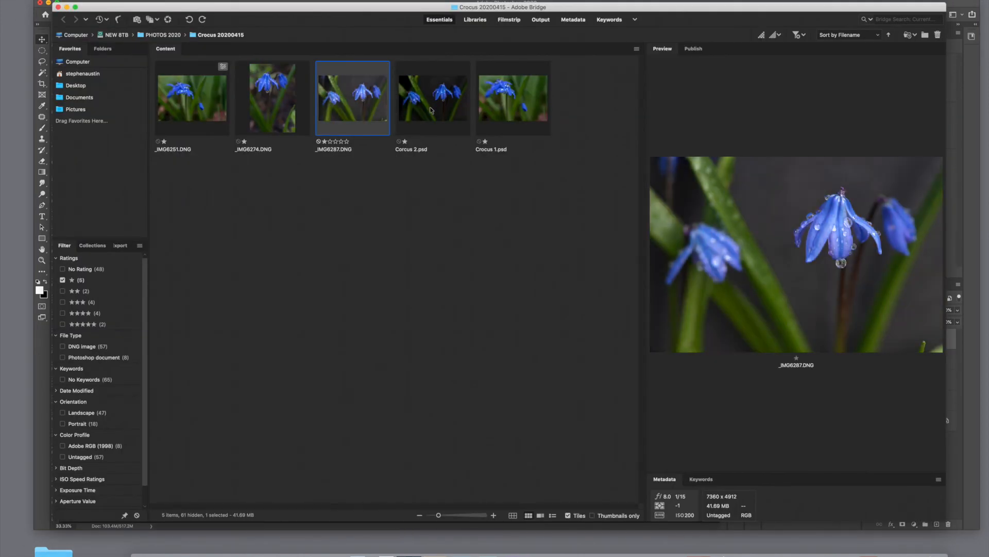
{"action": "left_click", "coordinate": [431, 110]}
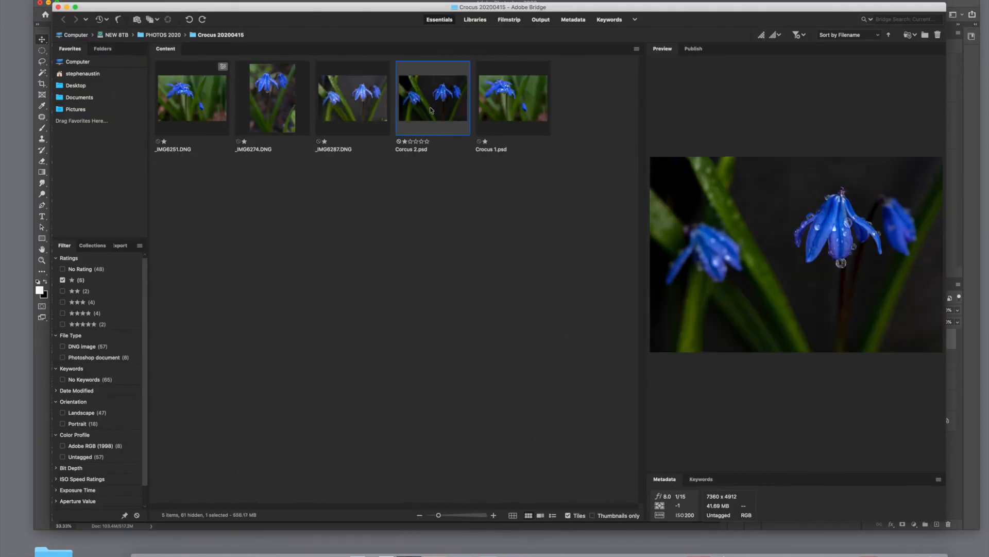
{"action": "left_click", "coordinate": [366, 116]}
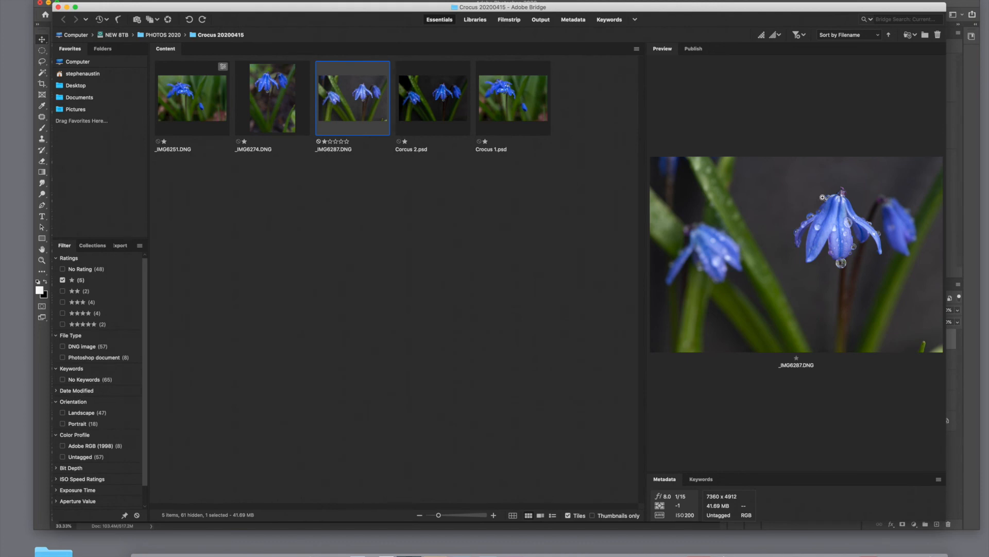
{"action": "left_click", "coordinate": [434, 110]}
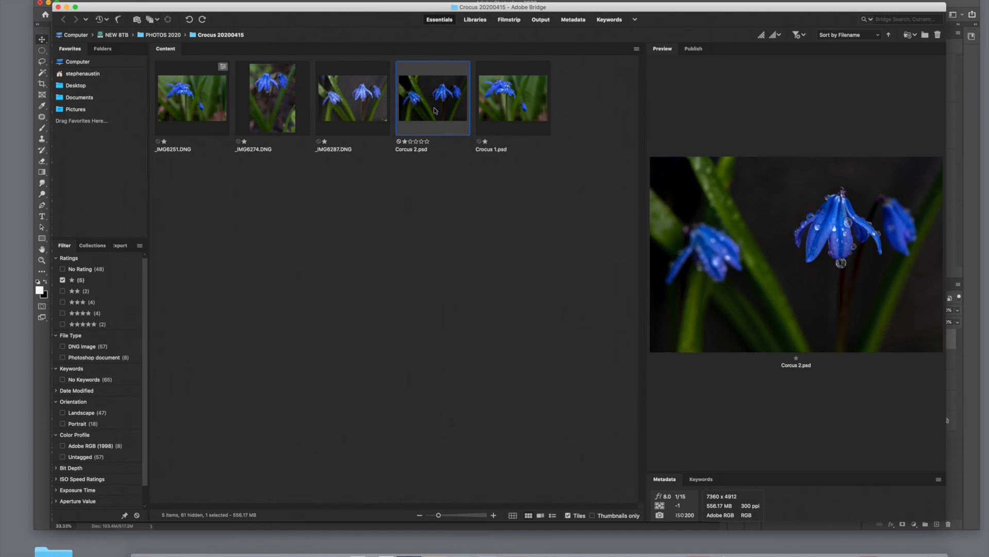
{"action": "left_click", "coordinate": [376, 2]}
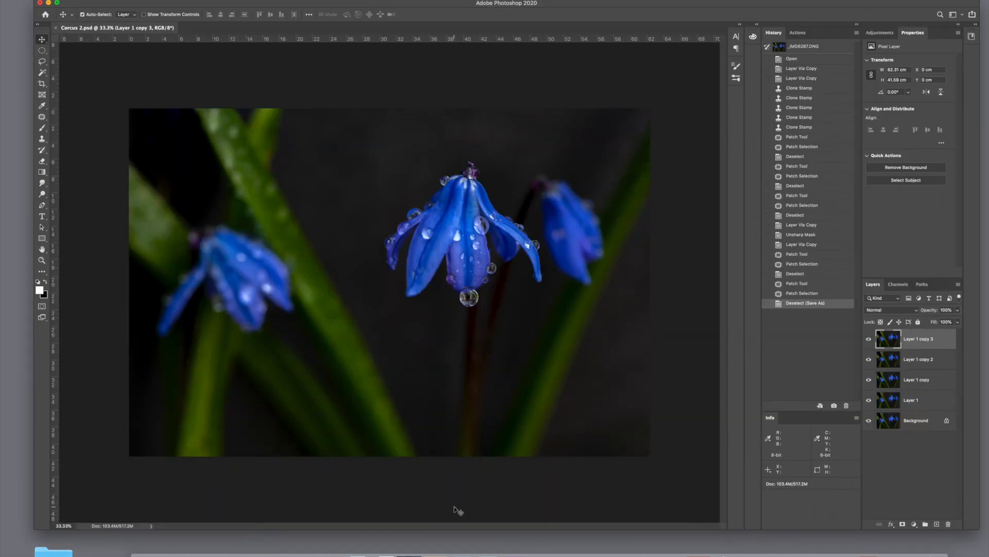